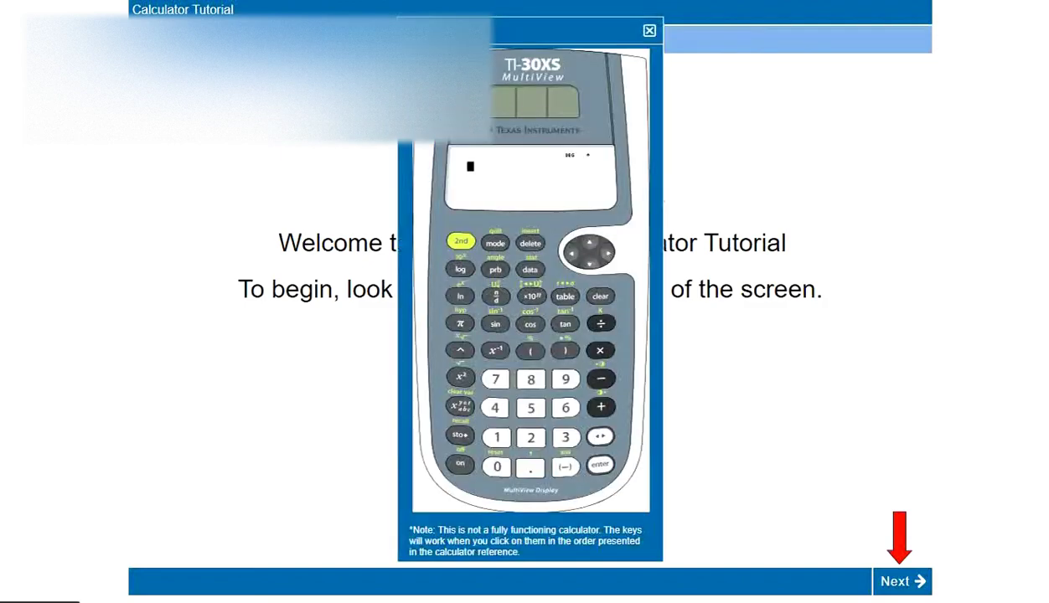
Step: Move the calculator aside to reveal the welcome text, close it, and advance to the instructions page
left_click_drag(570, 30, 496, 65)
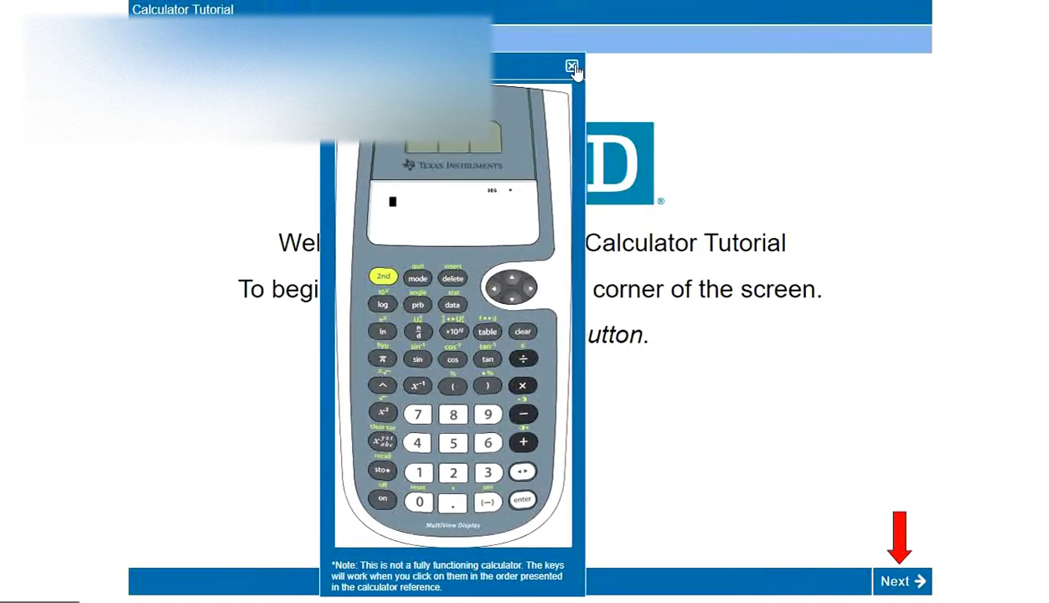
left_click(572, 66)
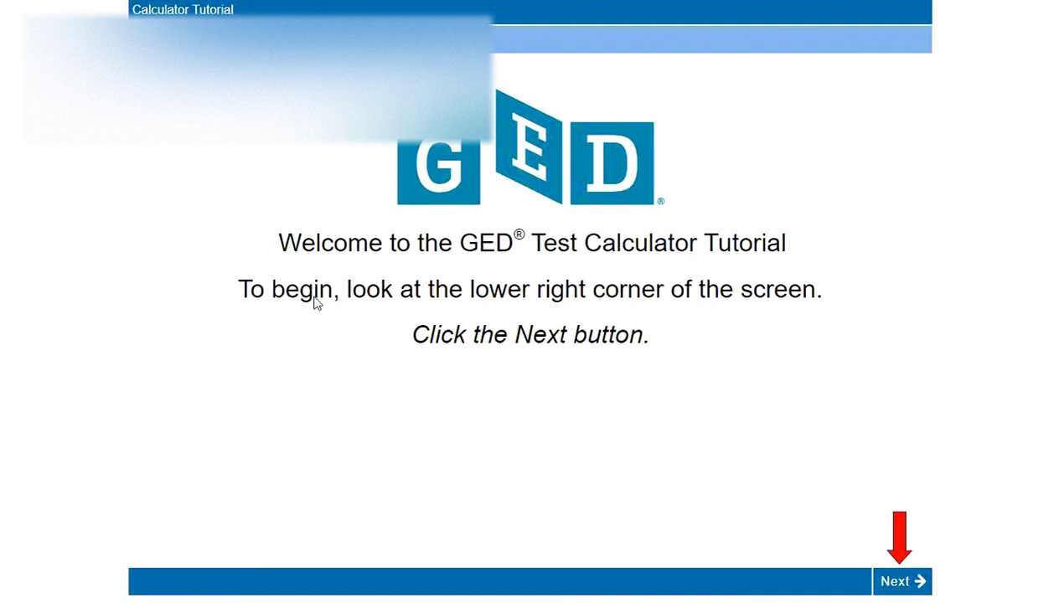
left_click(920, 582)
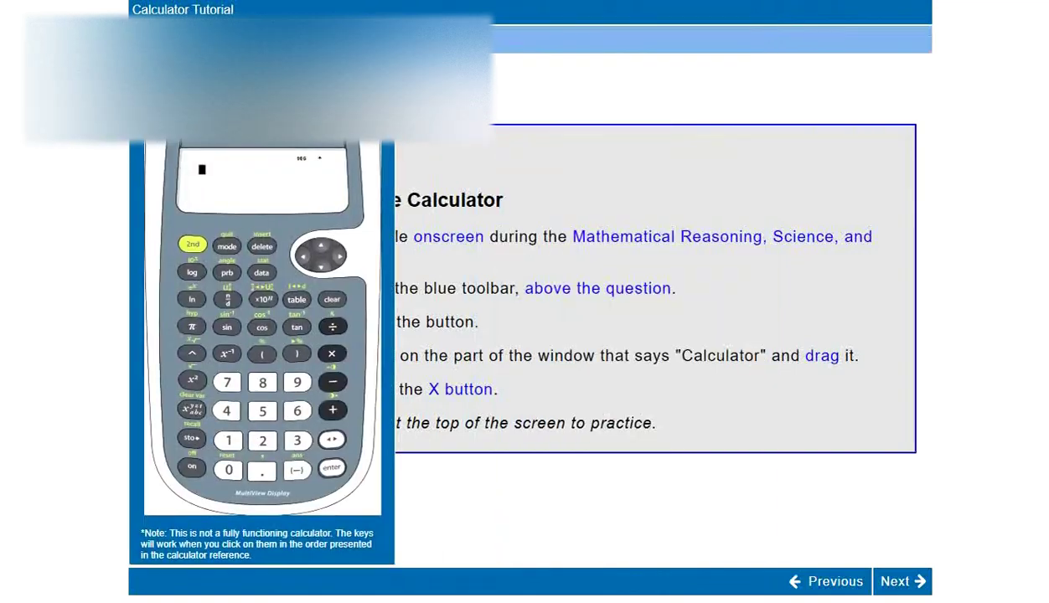
Step: On the instructions page, drag the calculator across the page, then close it
left_click_drag(224, 25, 565, 45)
left_click_drag(650, 50, 672, 45)
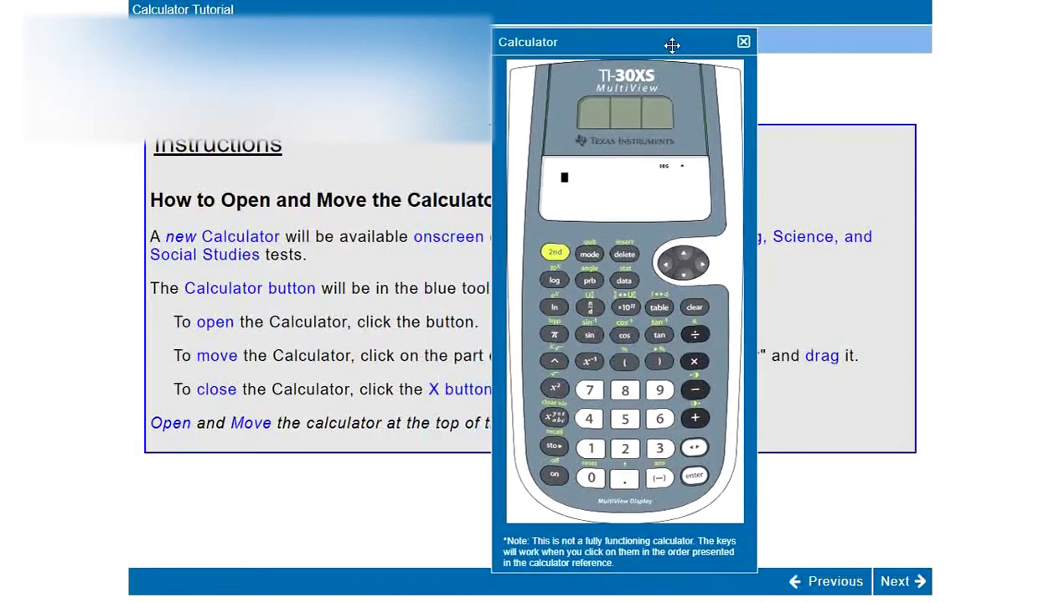
left_click(741, 42)
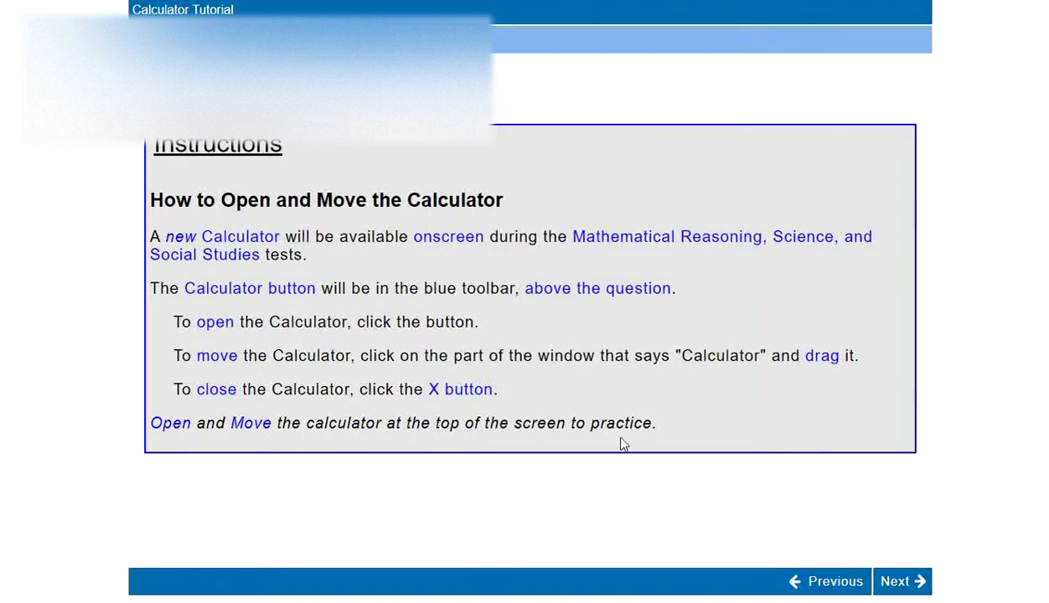
Step: Open the Calculator Reference sheet, move it to the top right, shrink and enlarge it, then close it
left_click(913, 584)
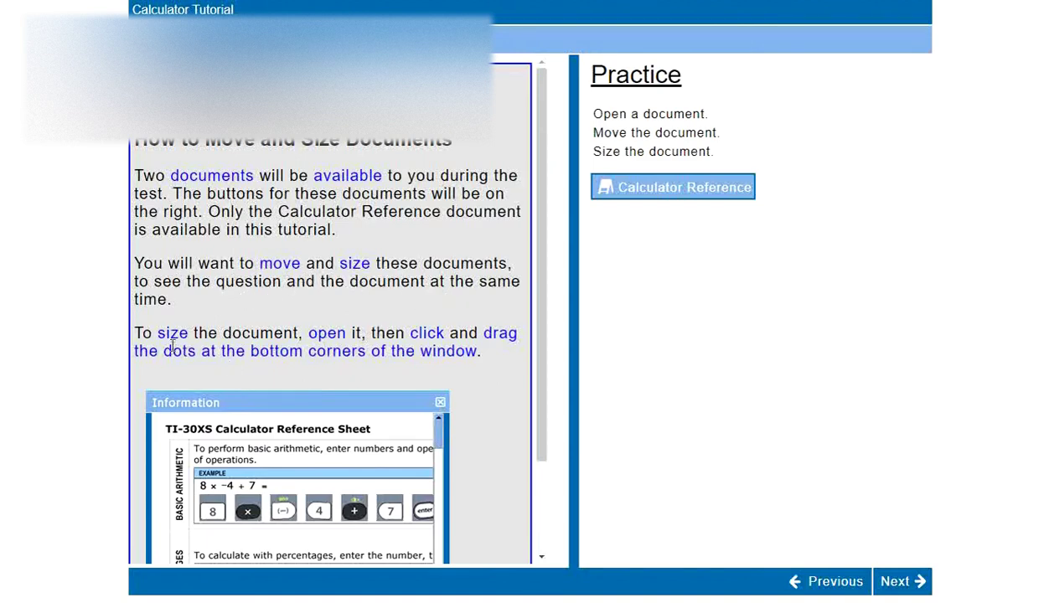
left_click(687, 186)
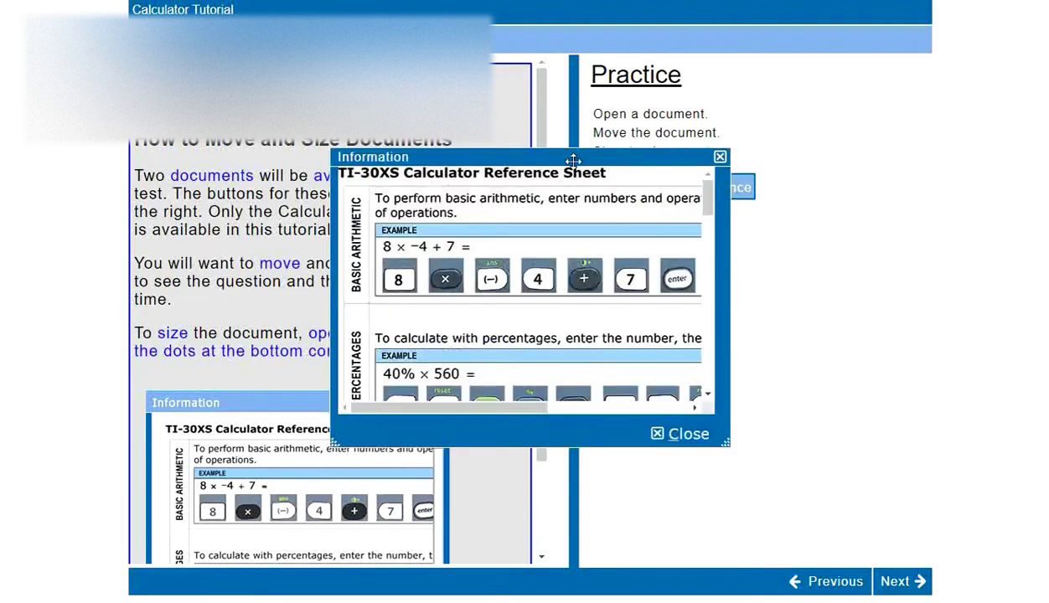
left_click_drag(571, 159, 369, 54)
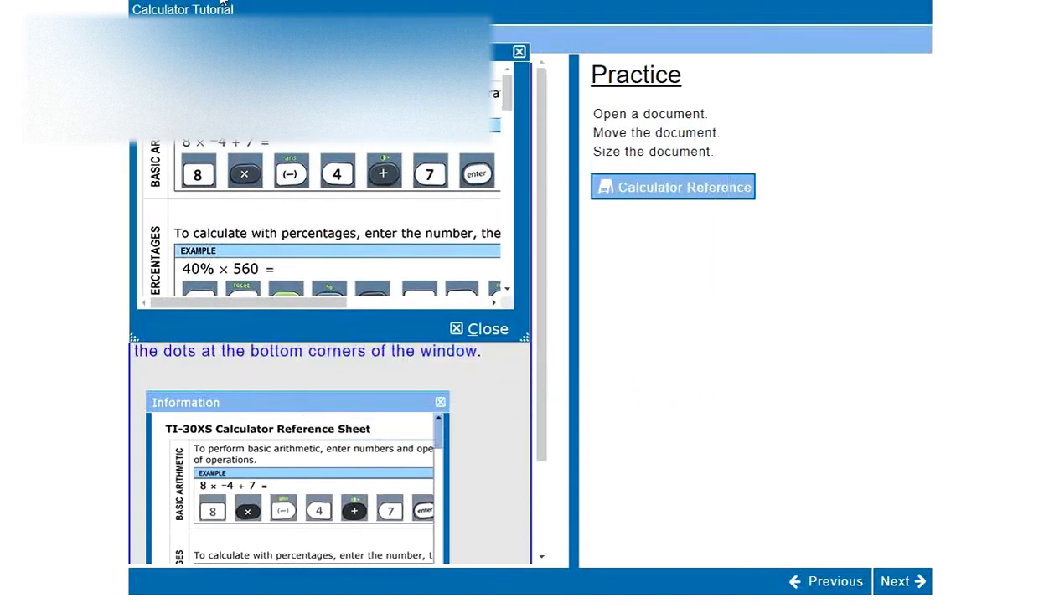
scroll(318, 164, "down", 10)
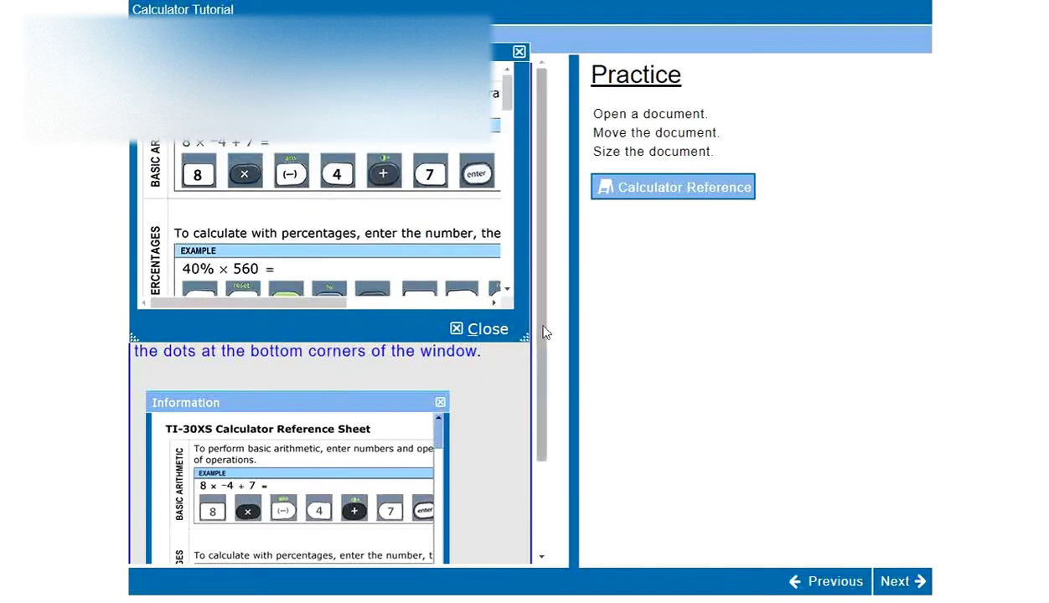
left_click_drag(524, 336, 512, 295)
left_click_drag(496, 52, 951, 65)
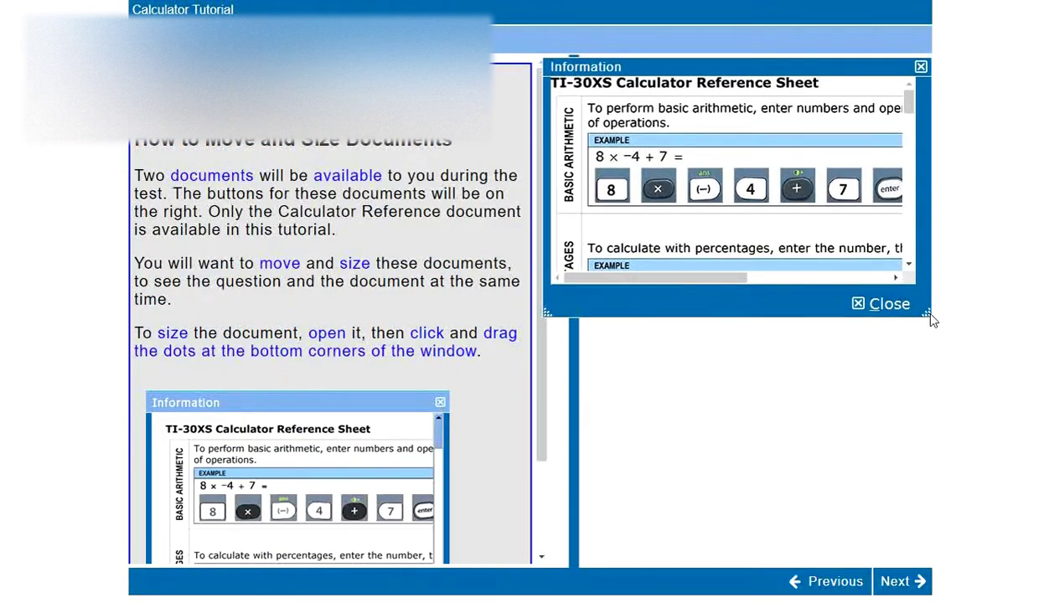
left_click_drag(926, 314, 932, 340)
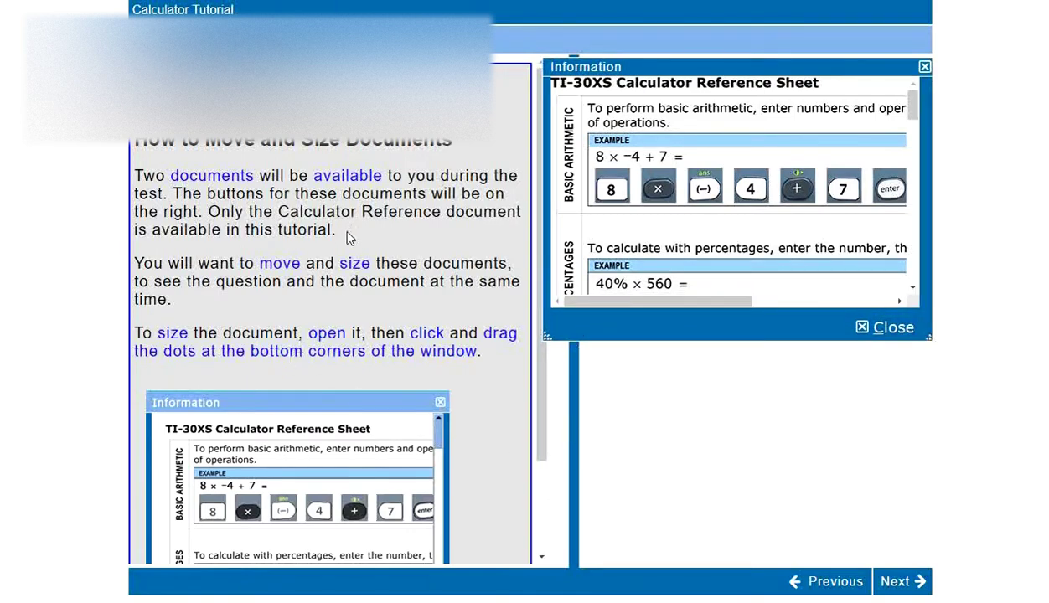
left_click(916, 586)
Step: Go to the basic keys page showing the seven numbered key functions
left_click(916, 586)
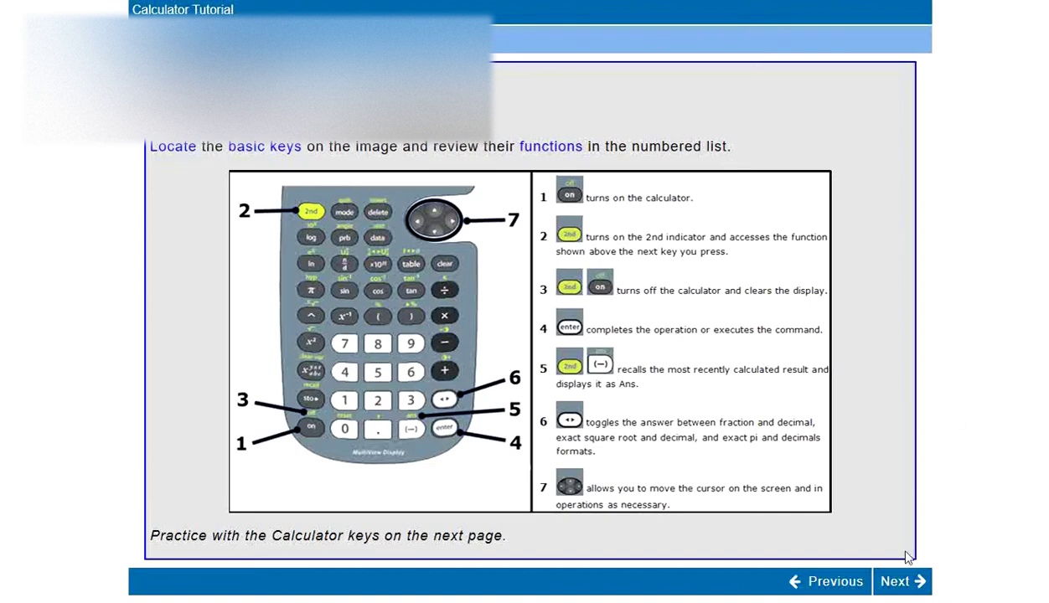
Step: Enter 8 × (−)4 + 7 on the calculator and evaluate it to −25
left_click(915, 584)
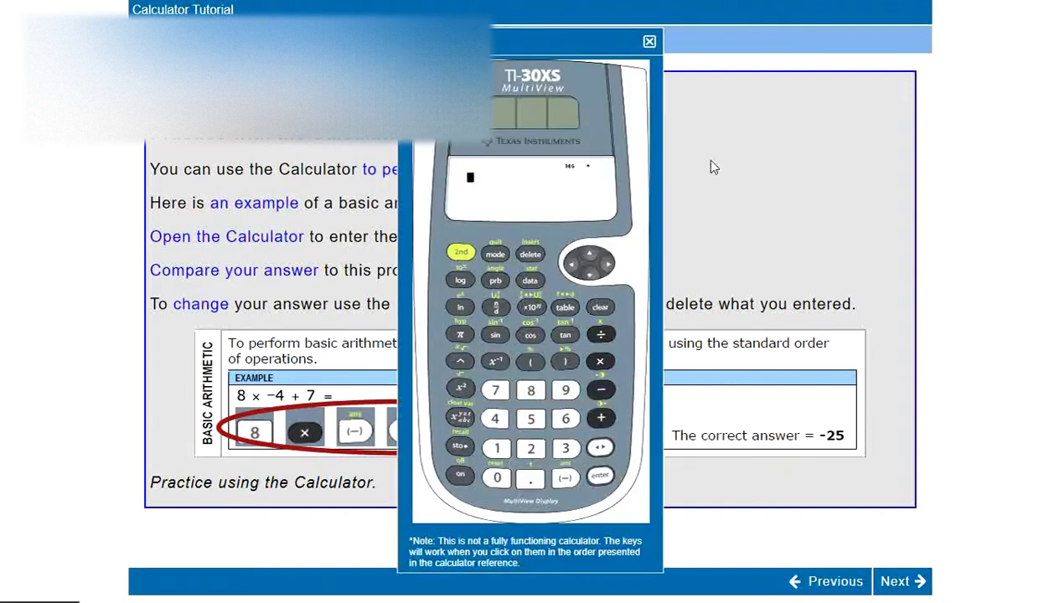
left_click_drag(553, 47, 1023, 62)
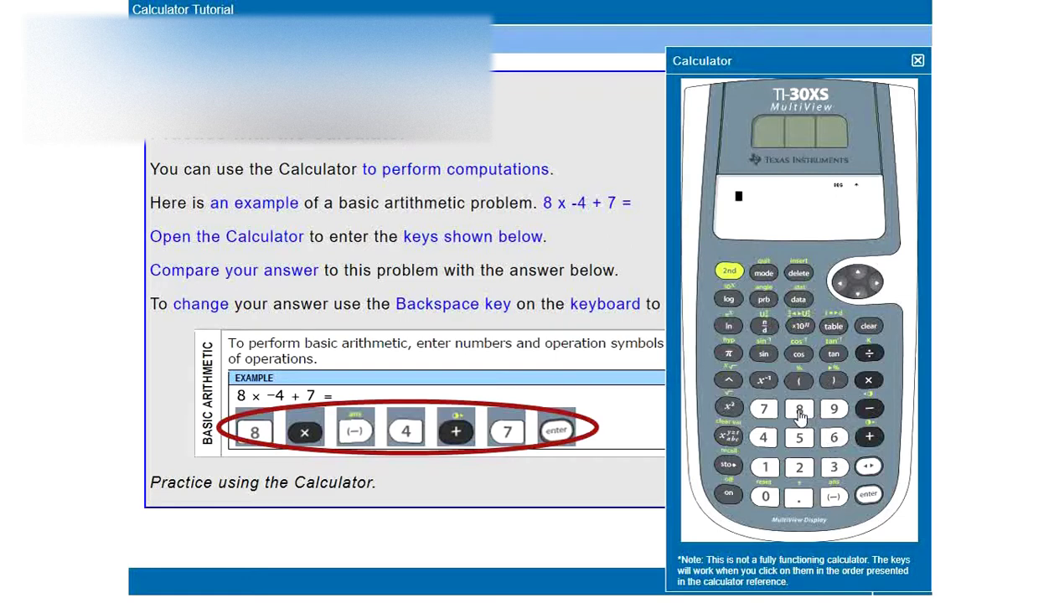
left_click(799, 412)
left_click(764, 438)
left_click(869, 436)
left_click(764, 411)
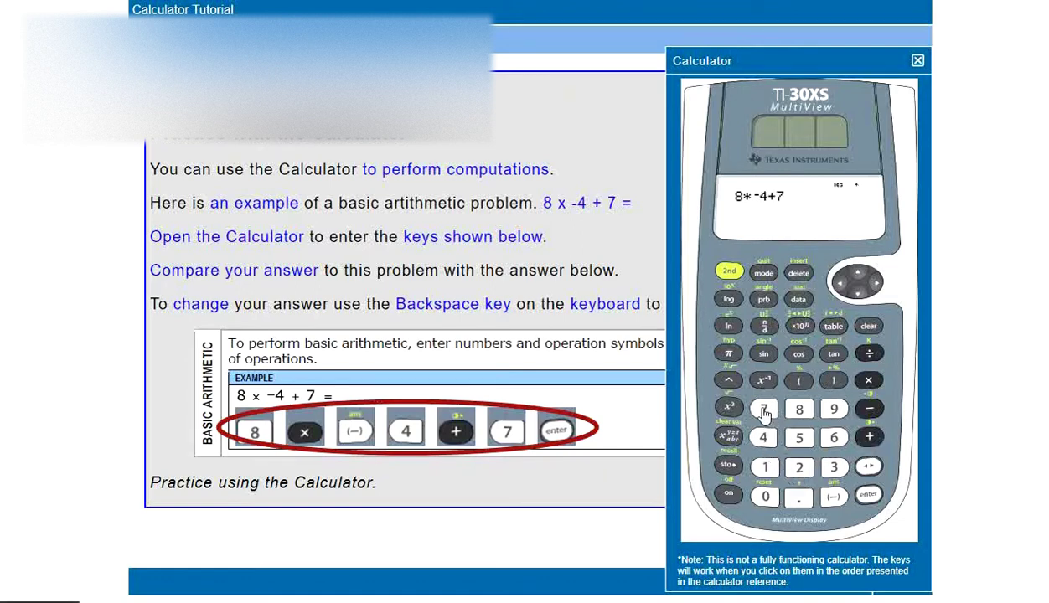
left_click(875, 501)
Step: Move the calculator off the correct answer and page text, then close it
left_click_drag(792, 63, 250, 16)
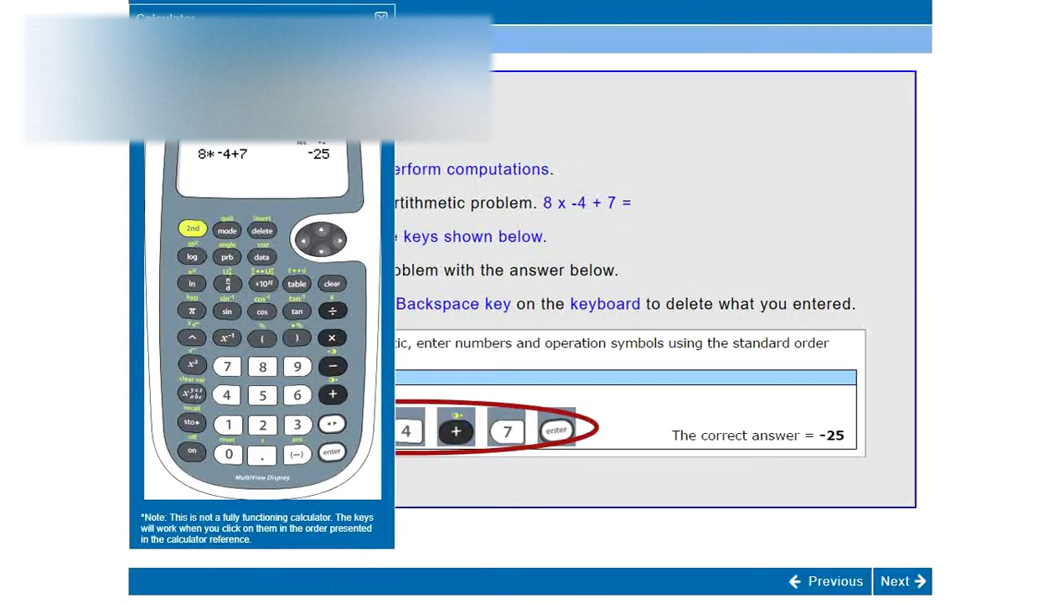
left_click_drag(205, 12, 468, 35)
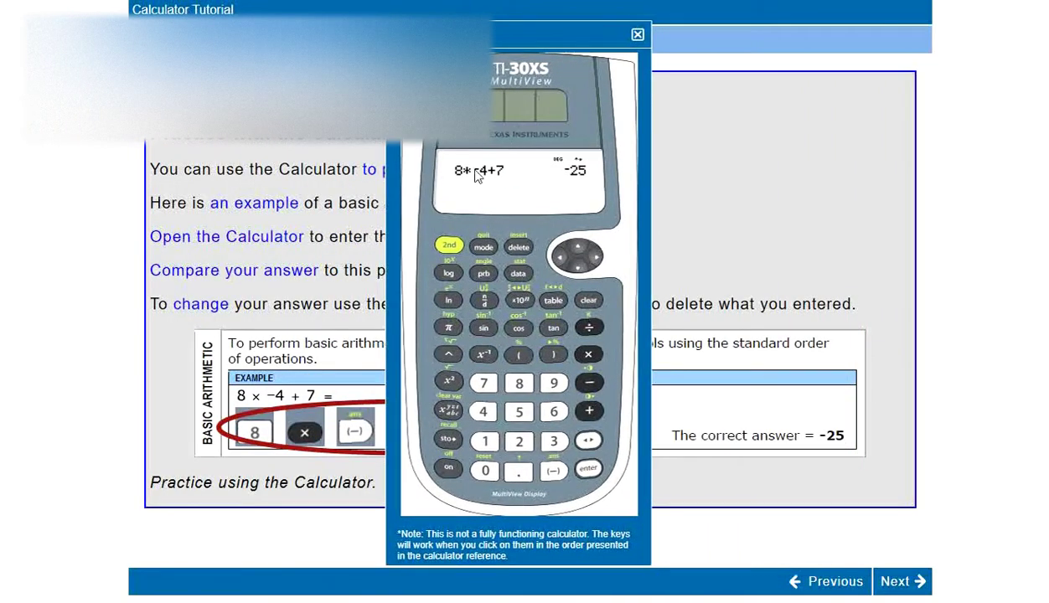
mouse_move(536, 28)
left_mouse_down()
mouse_move(520, 37)
mouse_move(806, 40)
mouse_move(555, 28)
left_mouse_up()
left_click(669, 29)
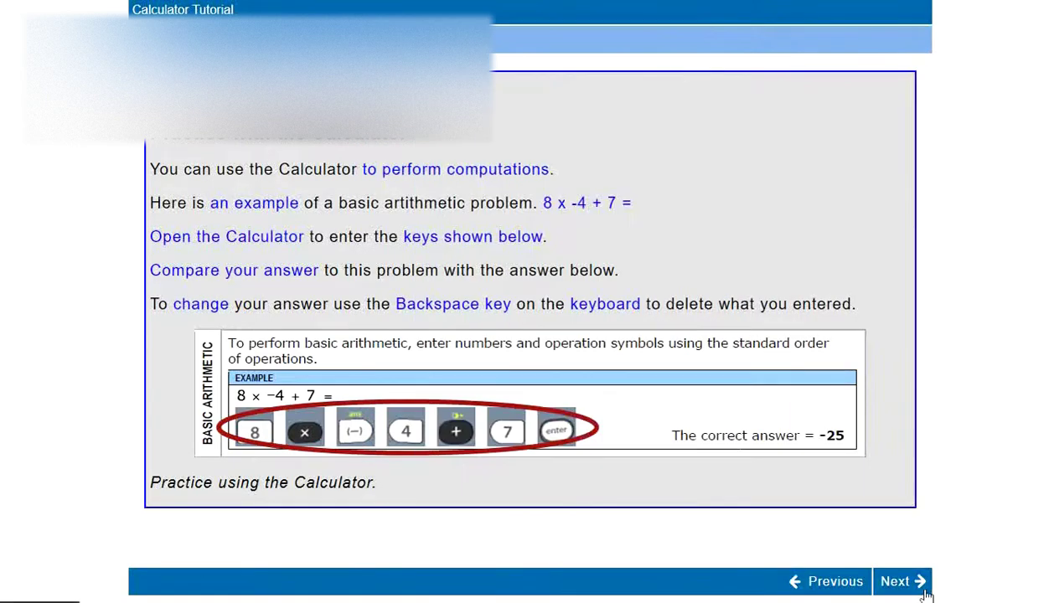
Step: On the Calculator Reference page, open the reference sheet, then move and enlarge it
left_click(888, 581)
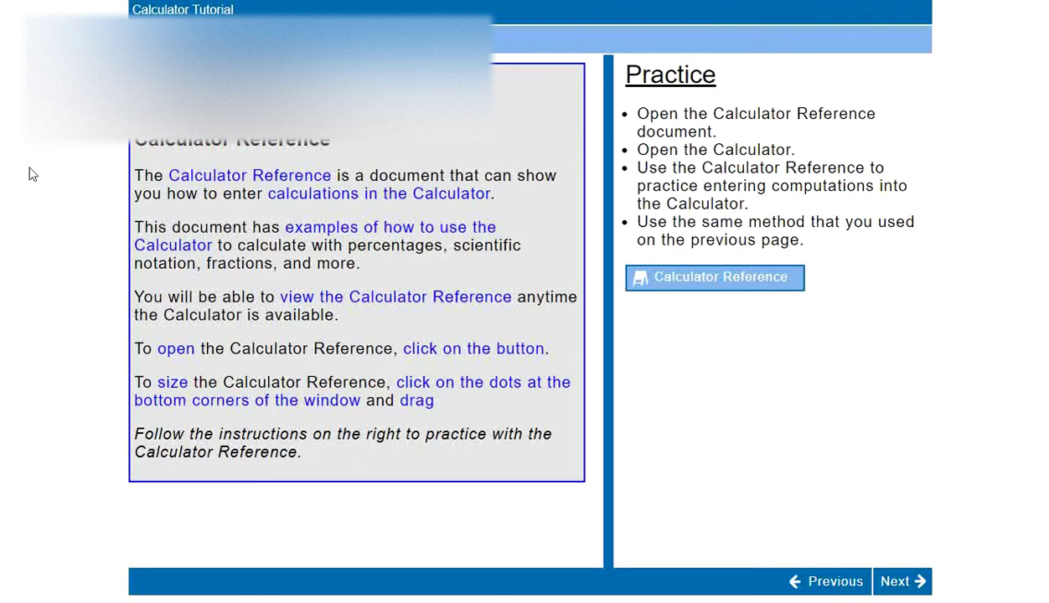
left_click(674, 285)
scroll(598, 279, "down", 5)
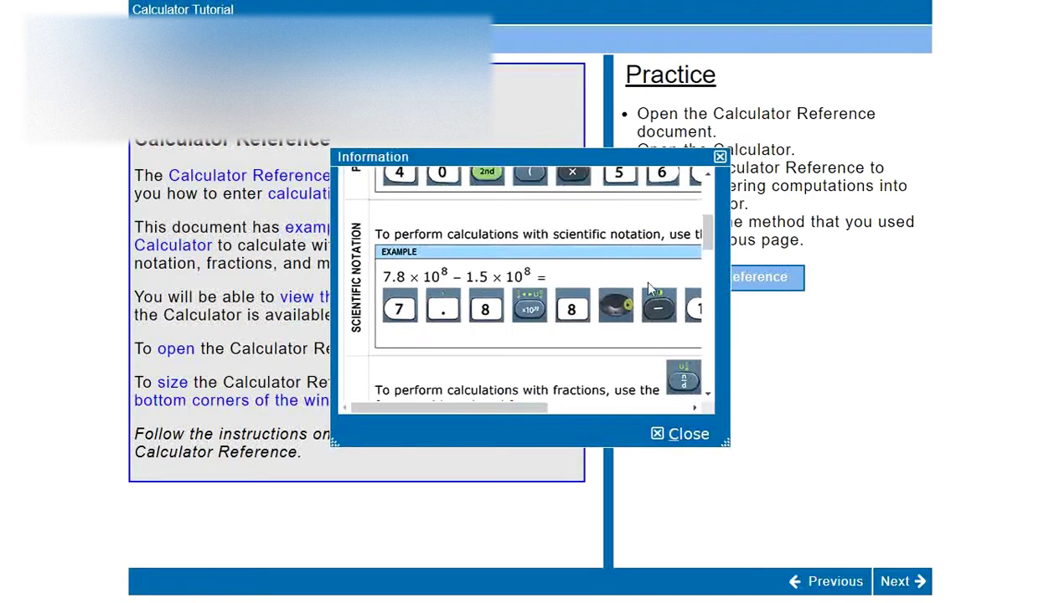
left_click_drag(578, 157, 530, 86)
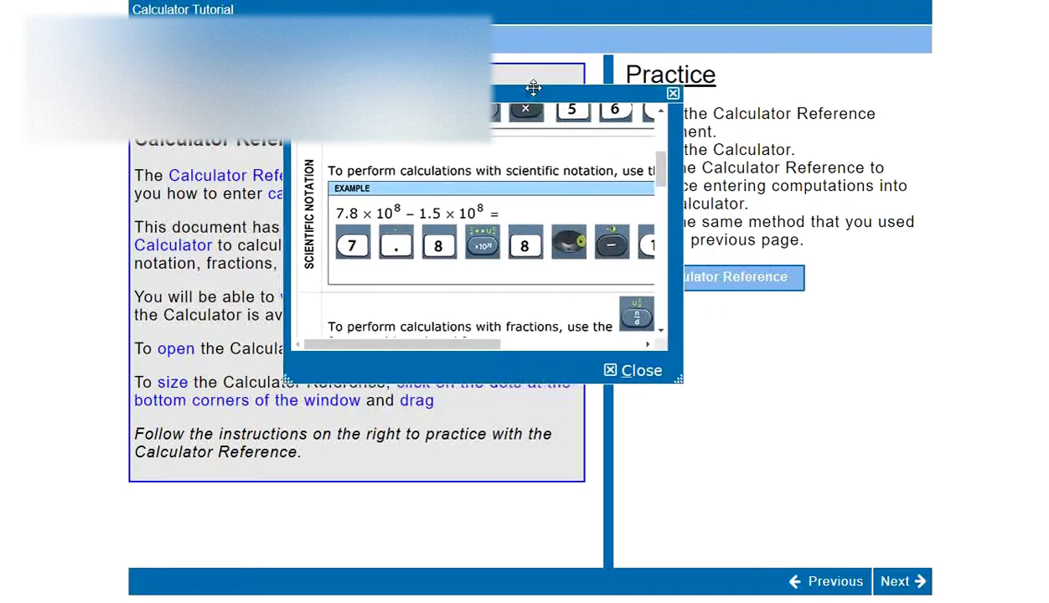
left_click_drag(675, 371, 933, 448)
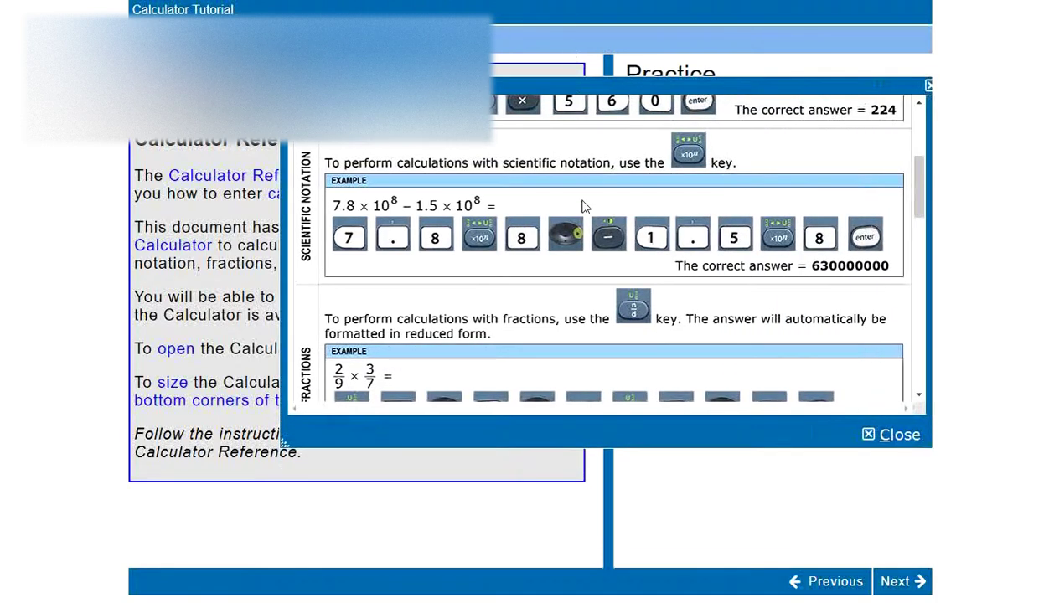
Step: Scroll through the percentage, scientific notation, fraction and power examples, then close the sheet
scroll(583, 214, "up", 3)
scroll(585, 220, "up", 3)
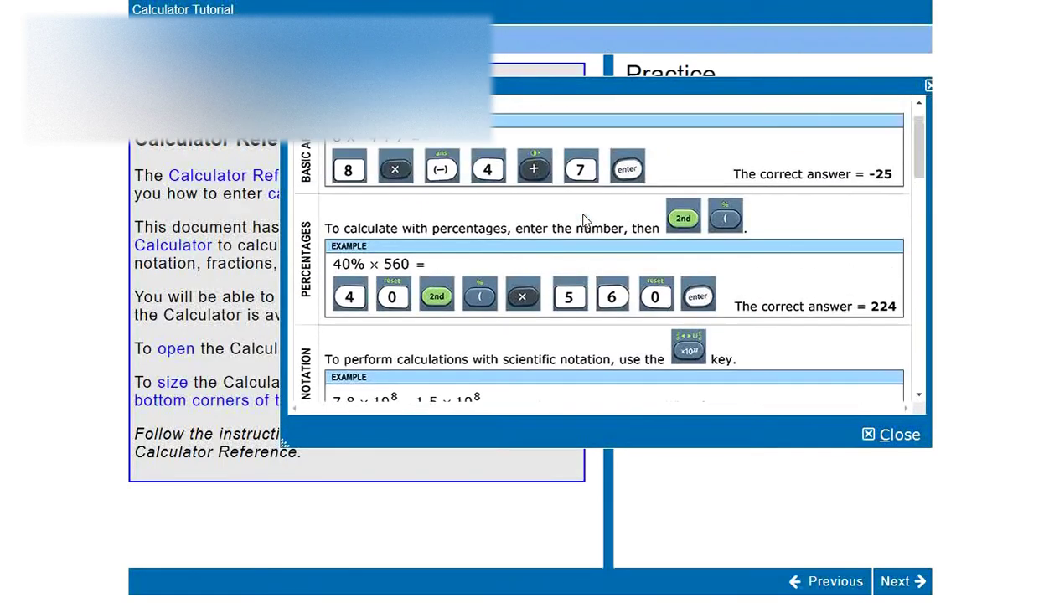
scroll(585, 221, "down", 10)
scroll(585, 220, "down", 3)
scroll(586, 220, "down", 2)
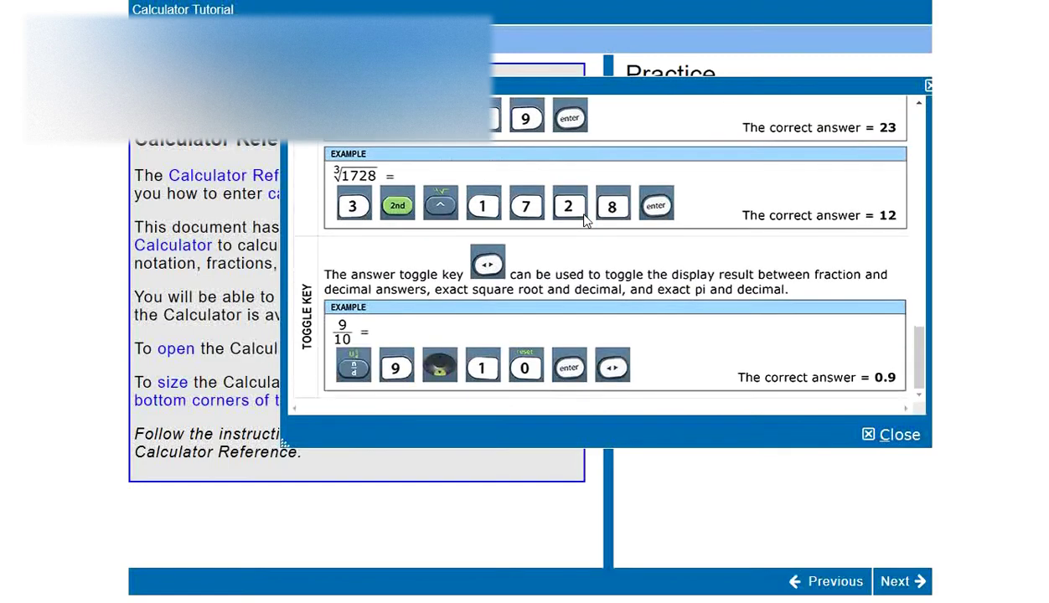
scroll(586, 220, "up", 5)
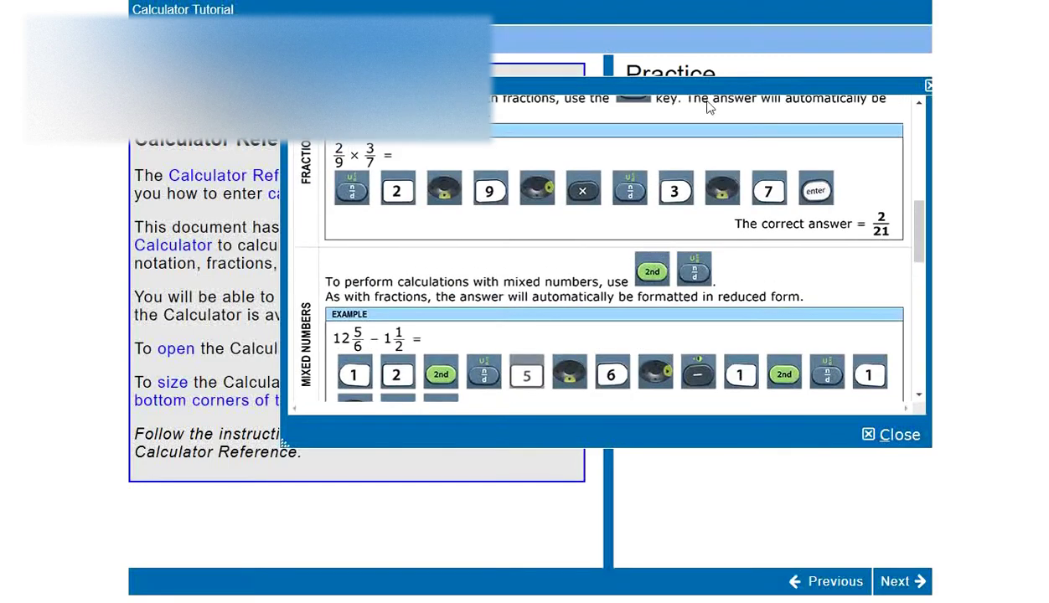
left_click_drag(724, 86, 655, 78)
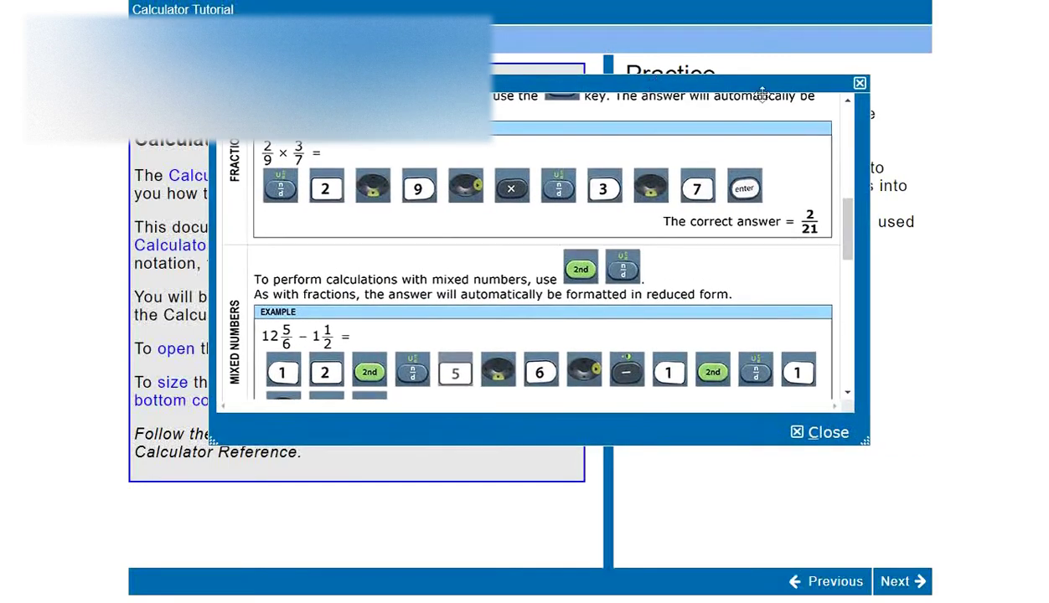
left_click(855, 84)
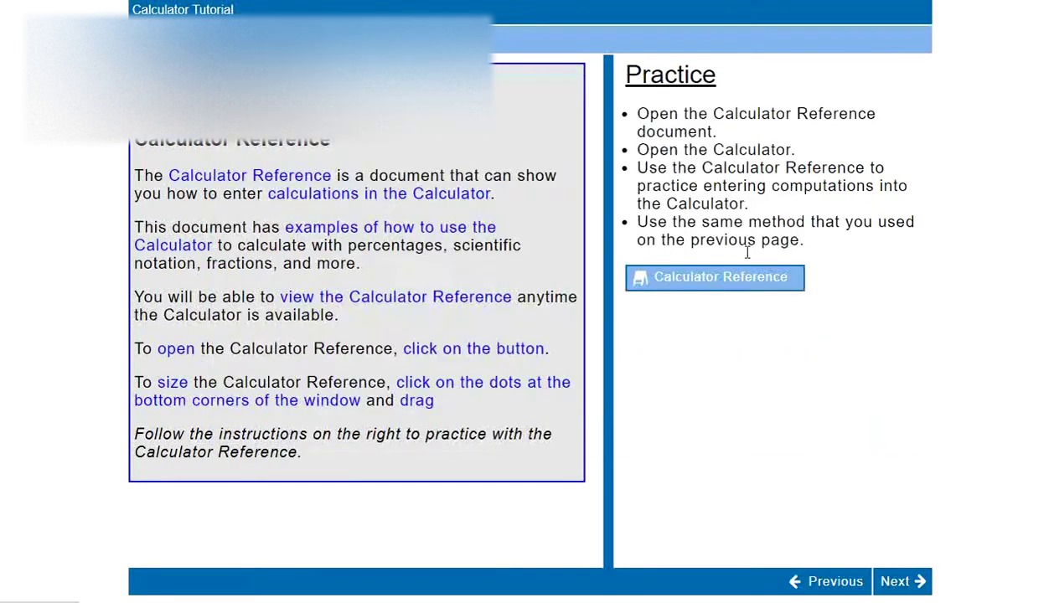
Step: On the Æ Symbol Tool practice page, highlight the phrase 'Seven is greater than' and focus the answer box
left_click(914, 591)
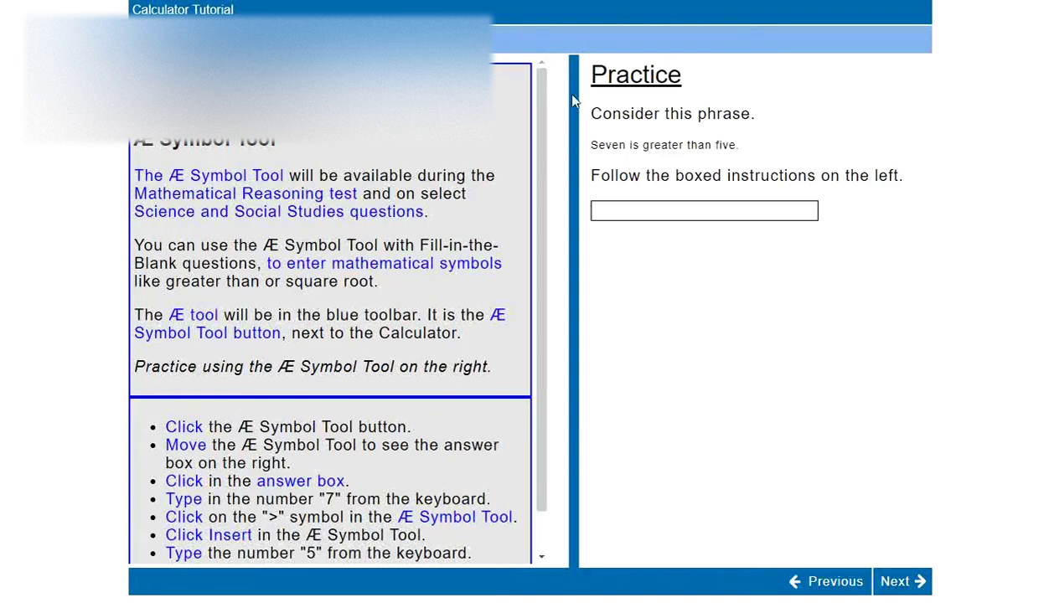
left_click_drag(590, 114, 795, 127)
left_click(606, 144)
left_click_drag(591, 147, 730, 145)
left_click(634, 214)
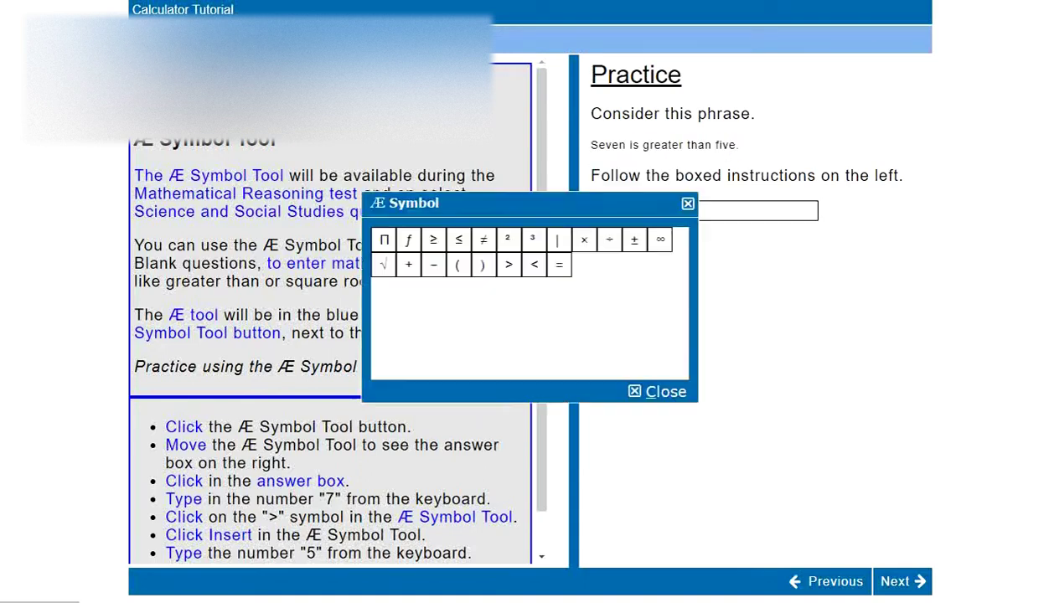
Step: Insert the greater-than symbol into the answer box with the Æ Symbol tool
left_click(508, 266)
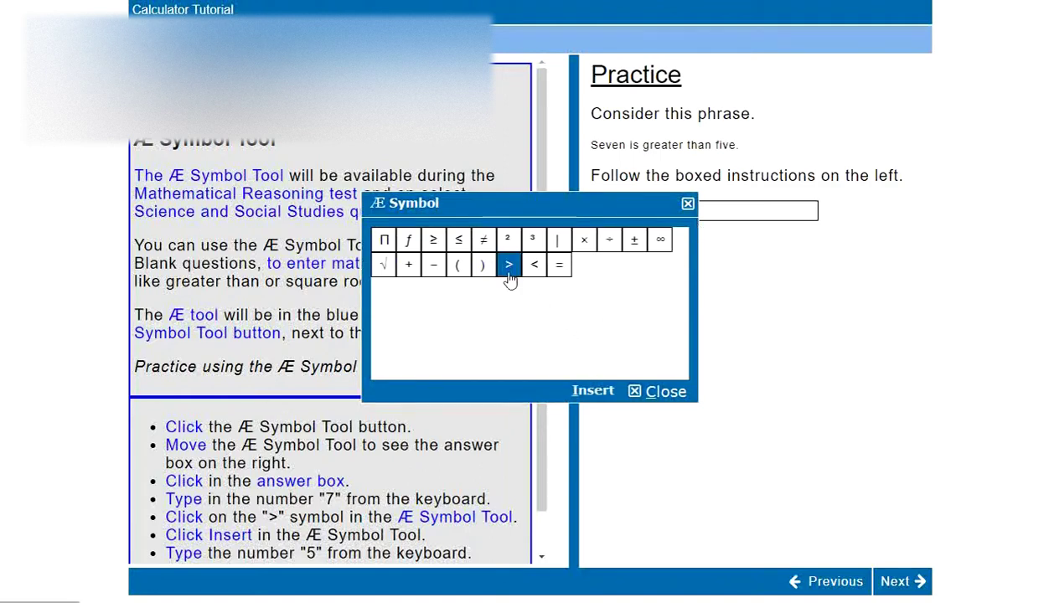
left_click(592, 394)
left_click_drag(602, 209, 385, 165)
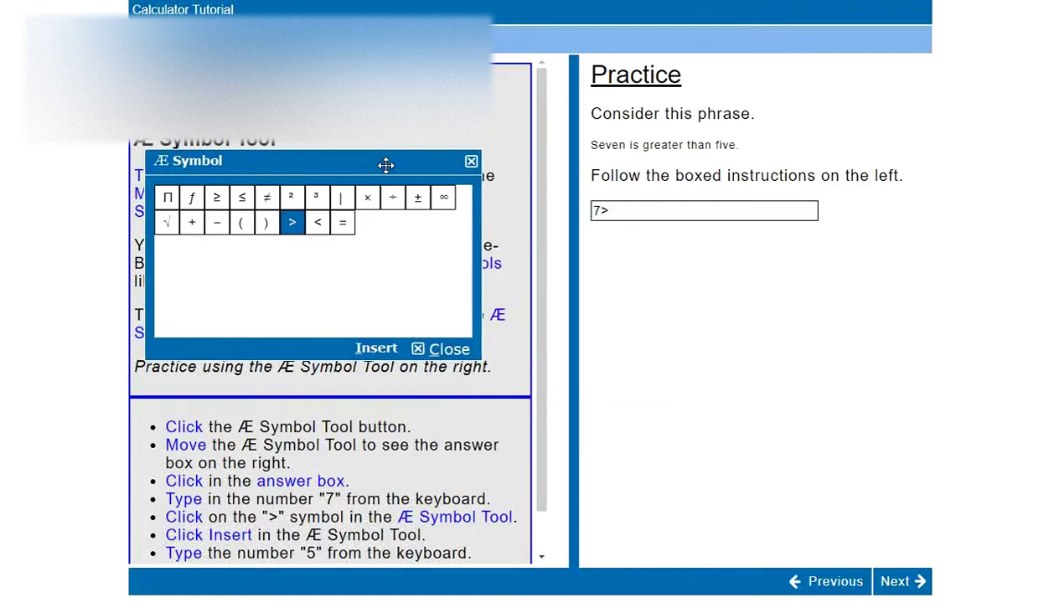
left_click(640, 214)
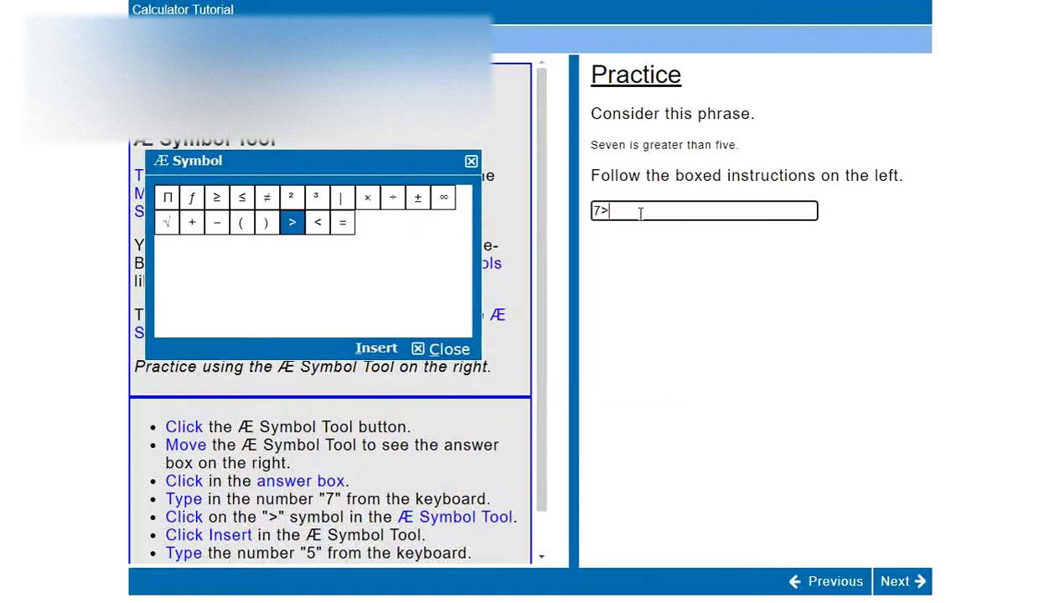
left_click(289, 227)
left_click(292, 223)
left_click(374, 349)
left_click(217, 223)
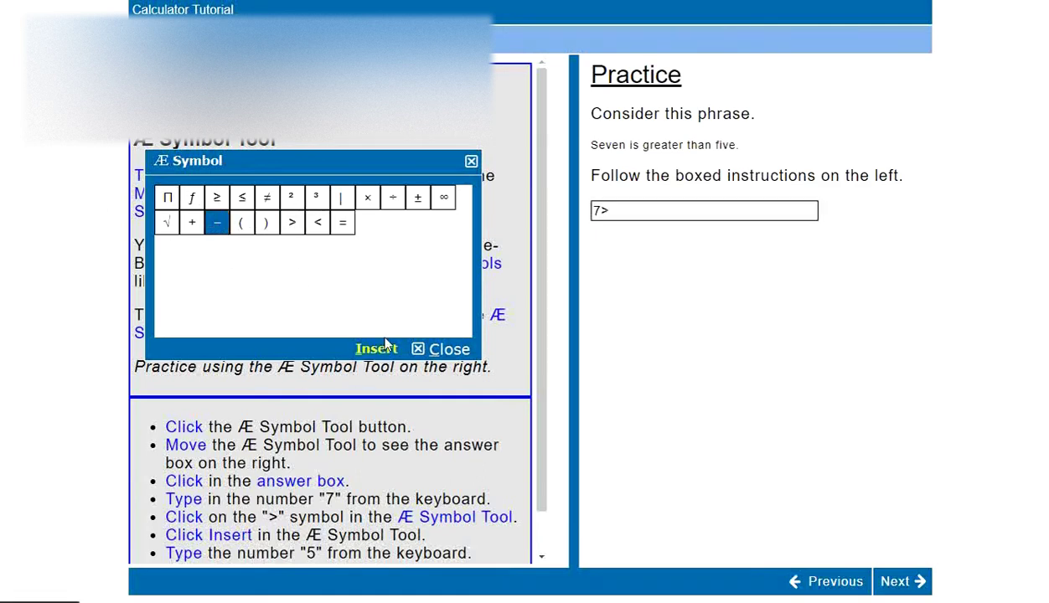
left_click(376, 350)
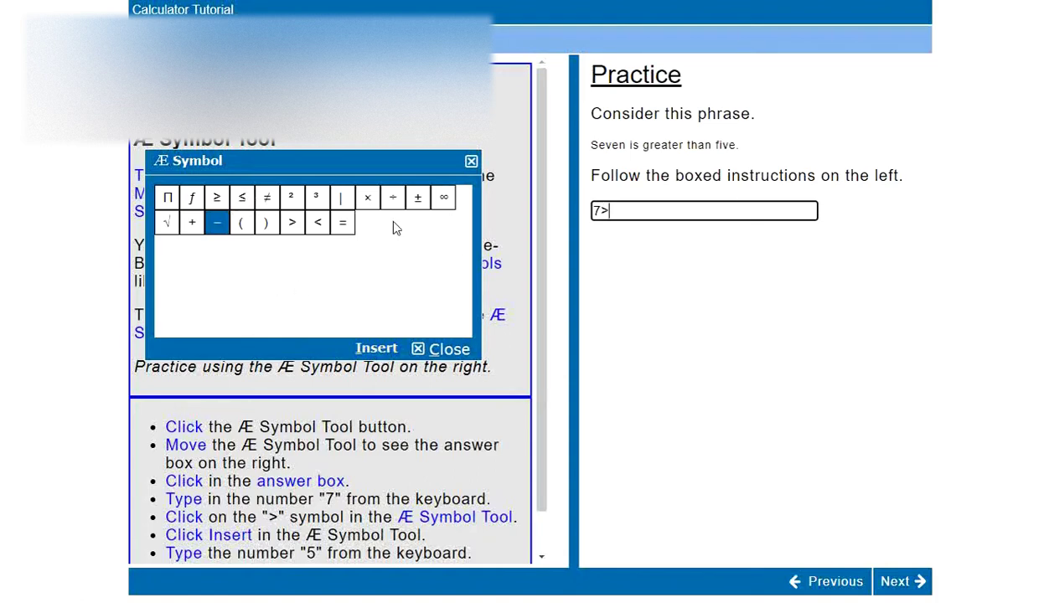
Step: Close the symbol panel with the answer reading 7>5 and go to the Formula Sheet page
left_click(471, 161)
left_click(643, 217)
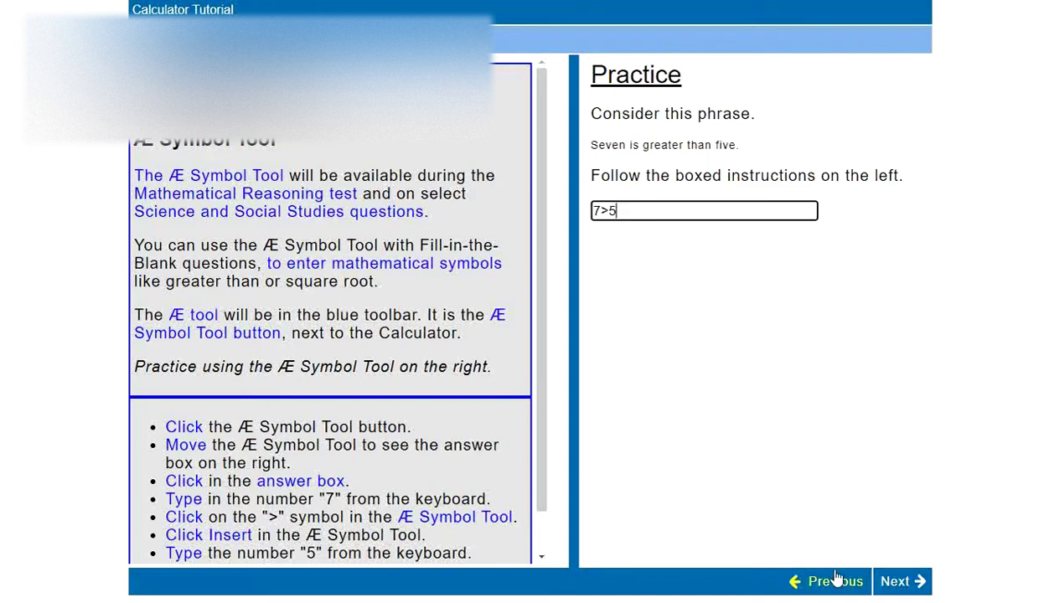
left_click(808, 391)
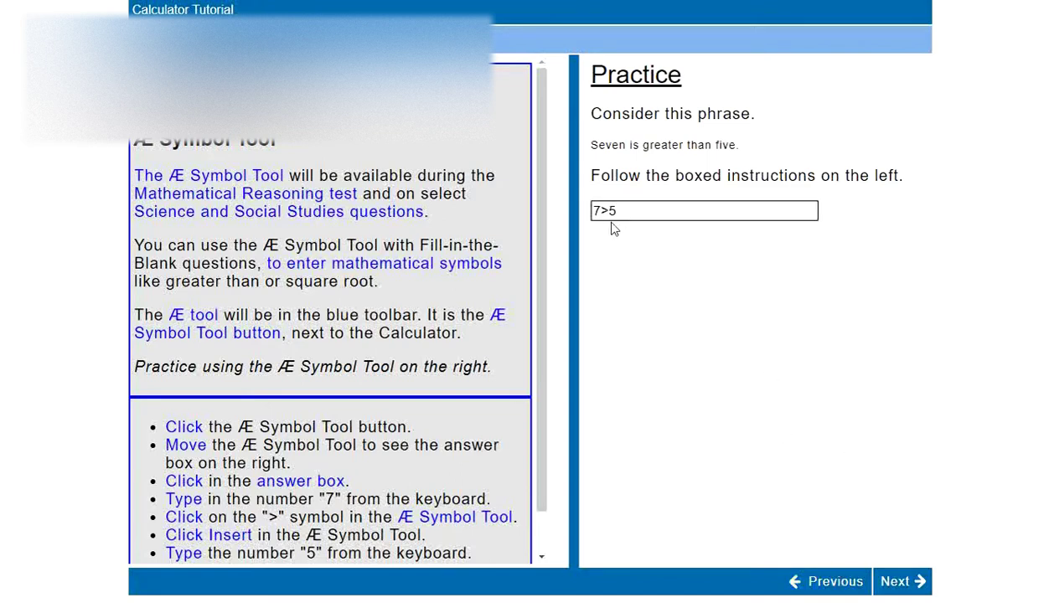
scroll(515, 257, "down", 1)
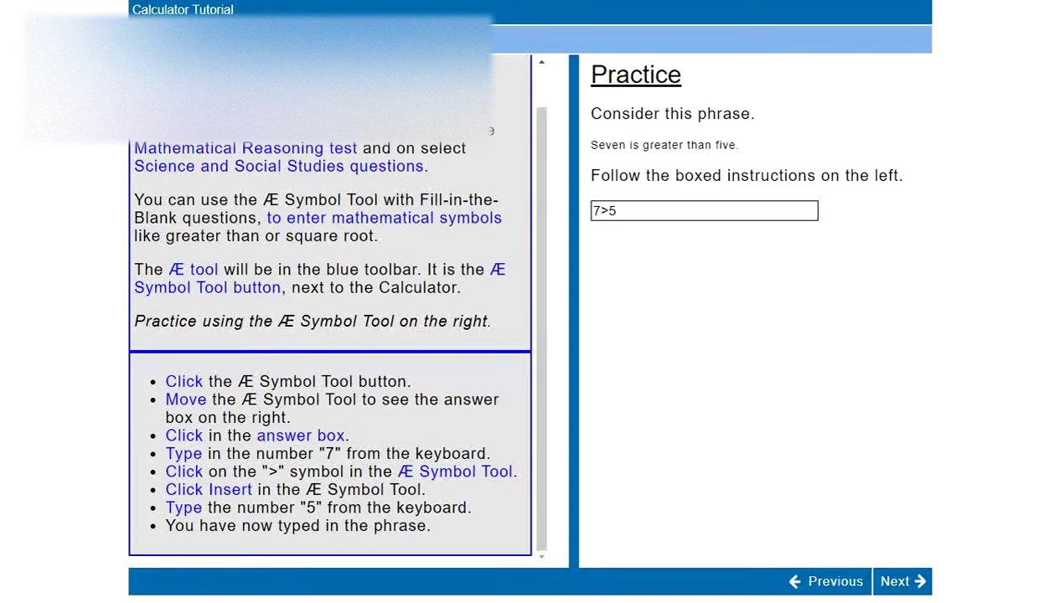
left_click(892, 578)
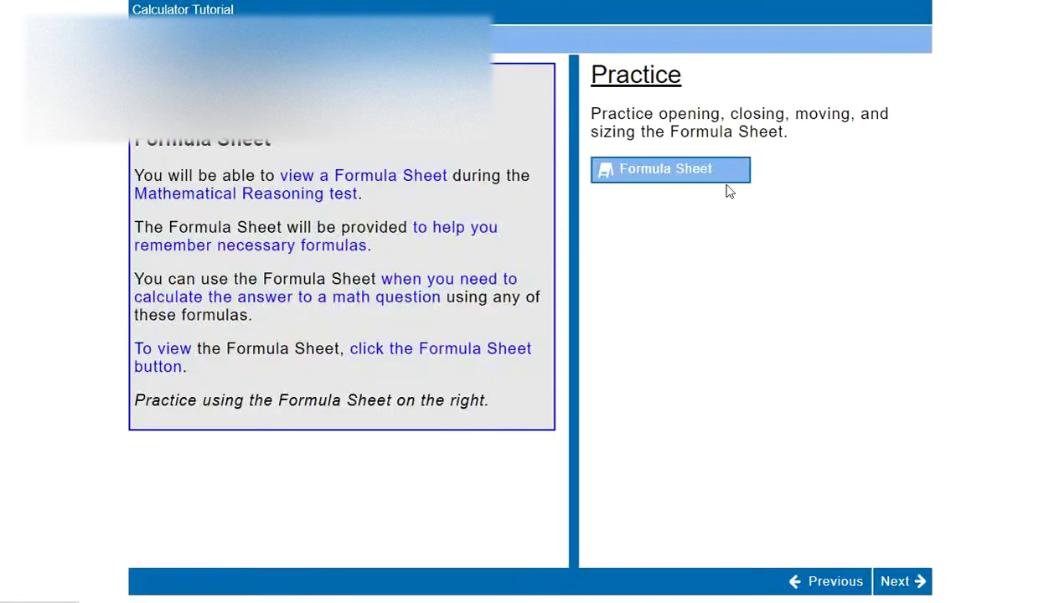
left_click(698, 173)
scroll(587, 273, "down", 10)
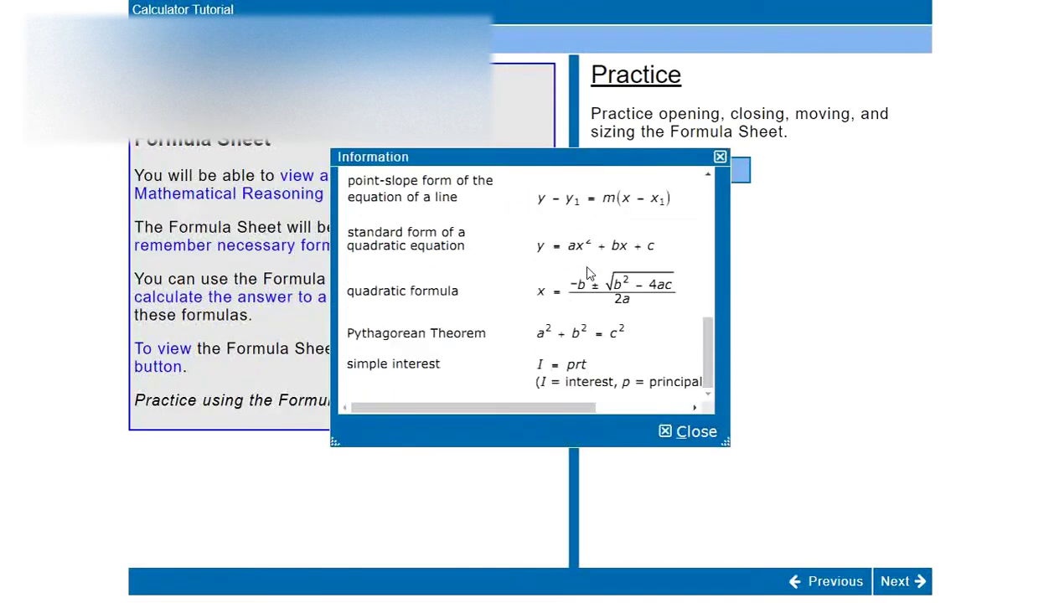
left_click_drag(536, 157, 336, 32)
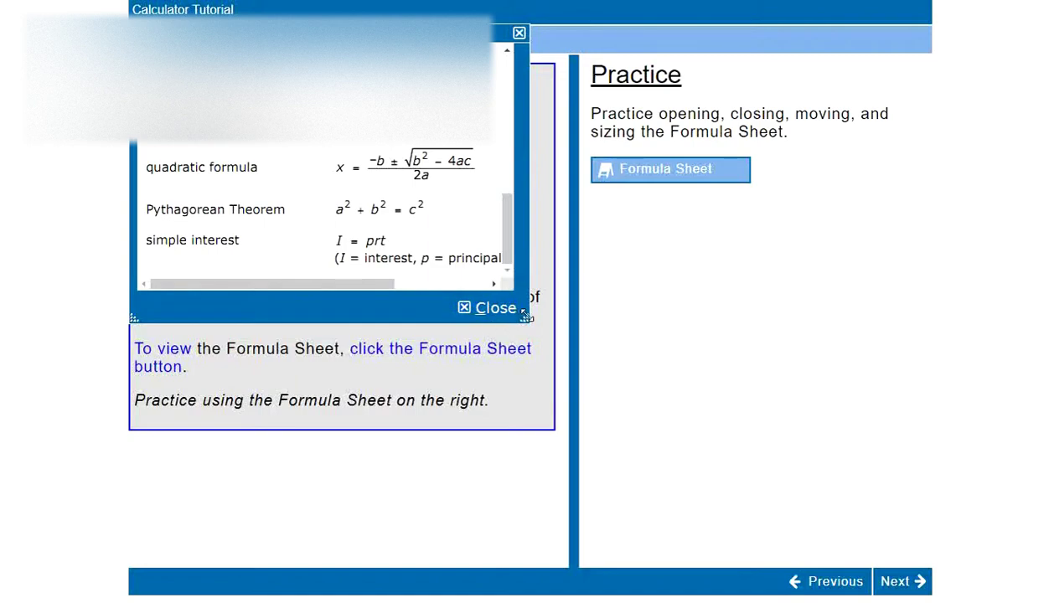
left_click_drag(526, 316, 676, 497)
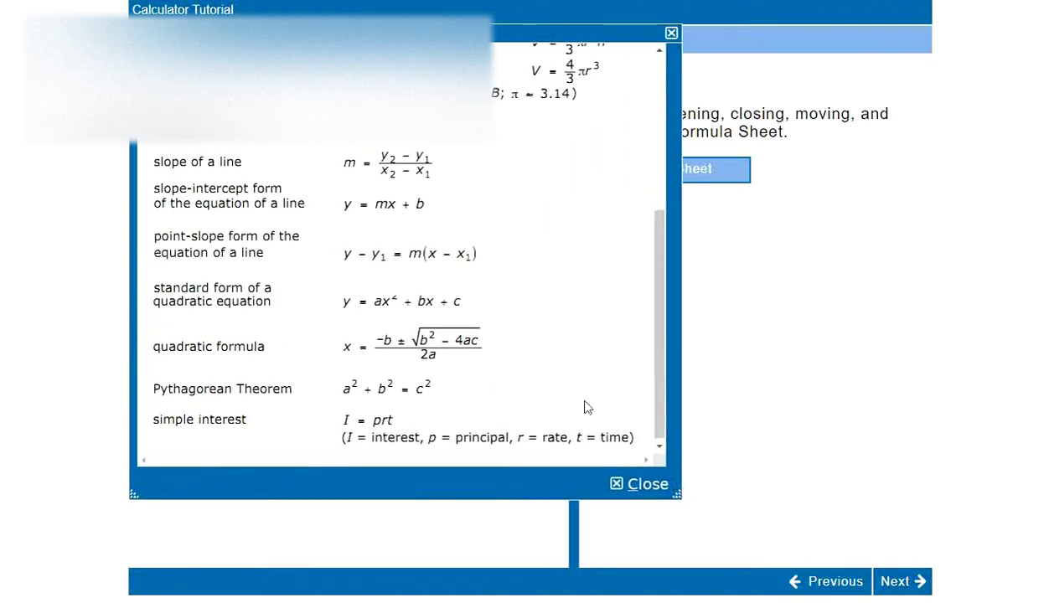
scroll(587, 408, "up", 3)
scroll(586, 407, "down", 3)
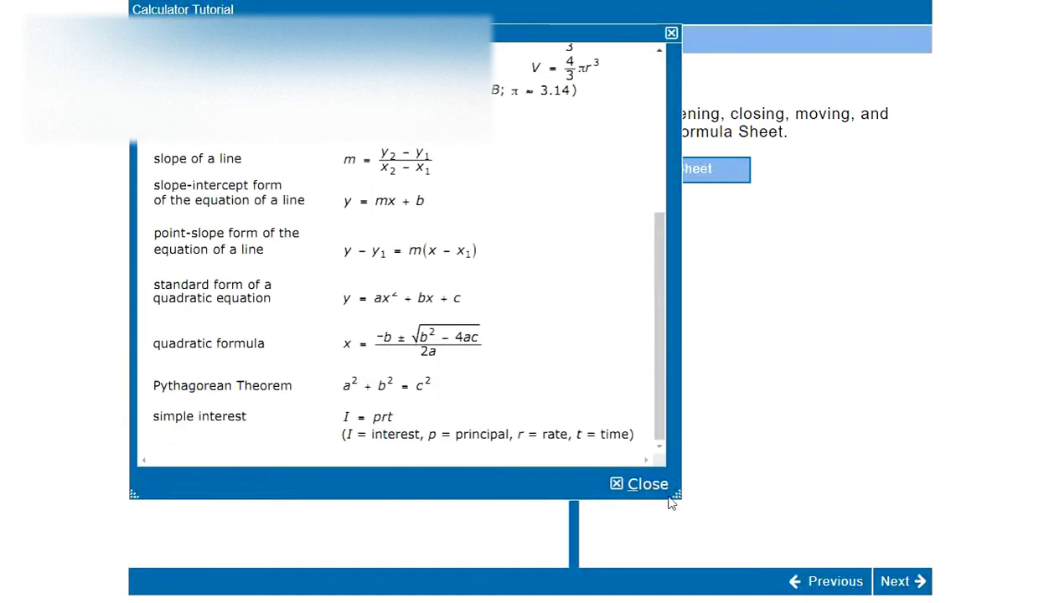
left_click_drag(671, 503, 686, 505)
scroll(595, 330, "up", 5)
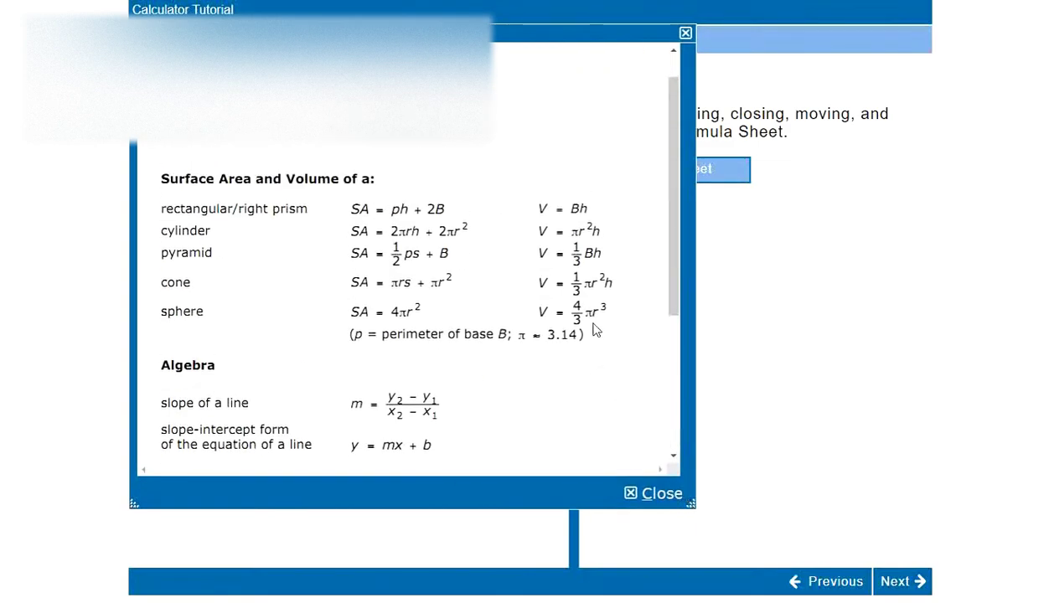
scroll(595, 330, "down", 5)
scroll(594, 329, "up", 6)
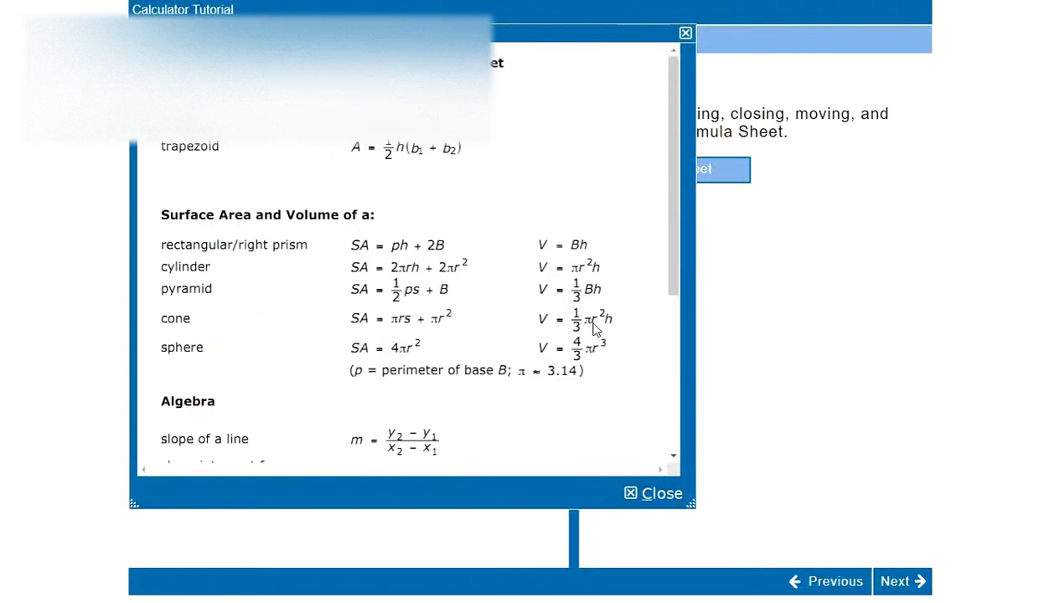
scroll(594, 329, "down", 2)
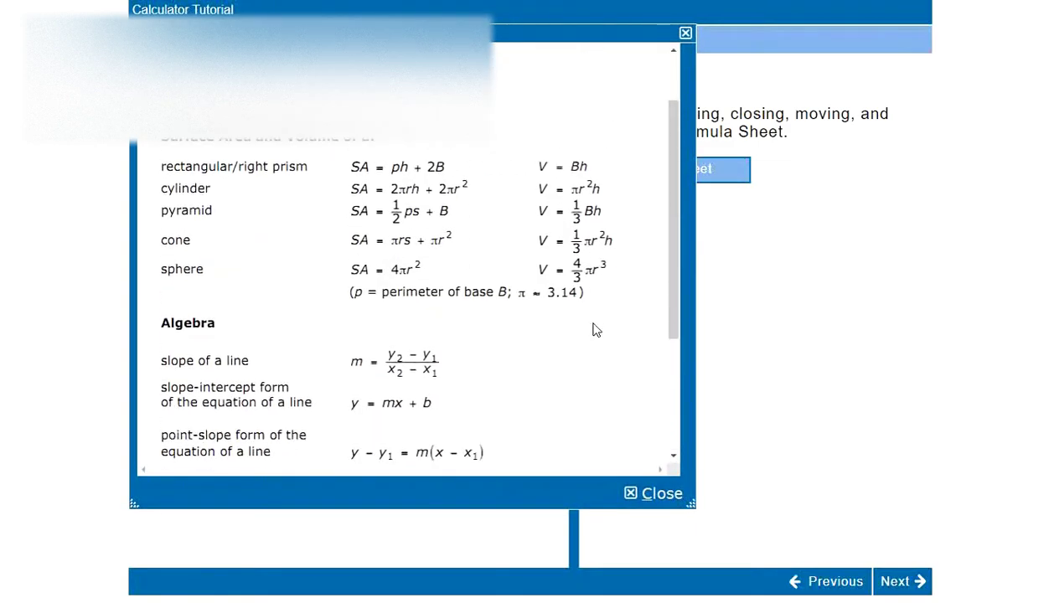
mouse_move(469, 33)
left_mouse_down()
mouse_move(487, 65)
mouse_move(463, 45)
mouse_move(466, 32)
left_mouse_up()
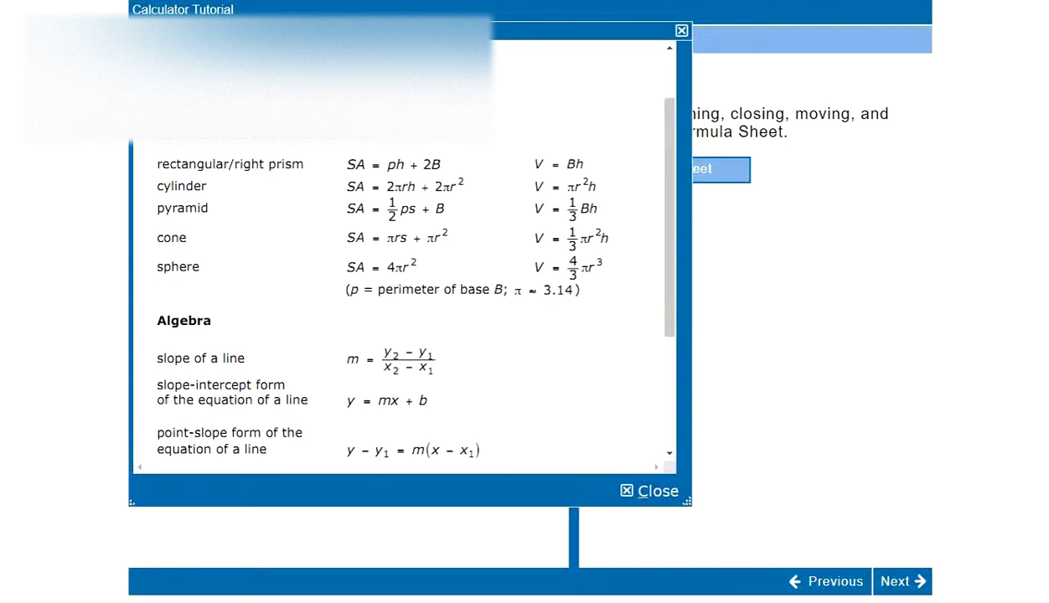
left_click_drag(466, 32, 470, 33)
scroll(428, 344, "down", 5)
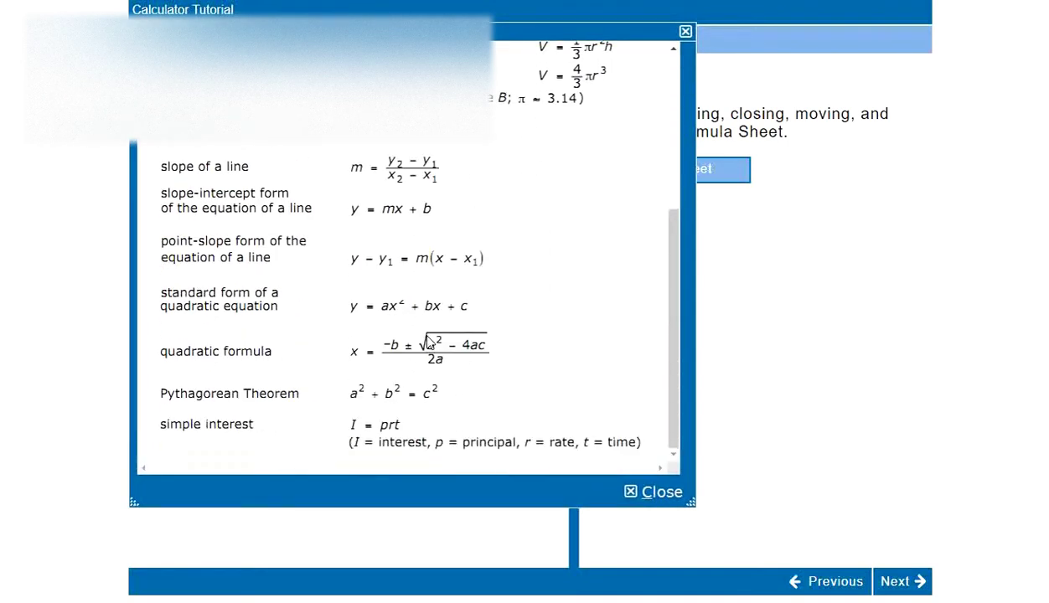
scroll(543, 163, "up", 6)
left_click(630, 493)
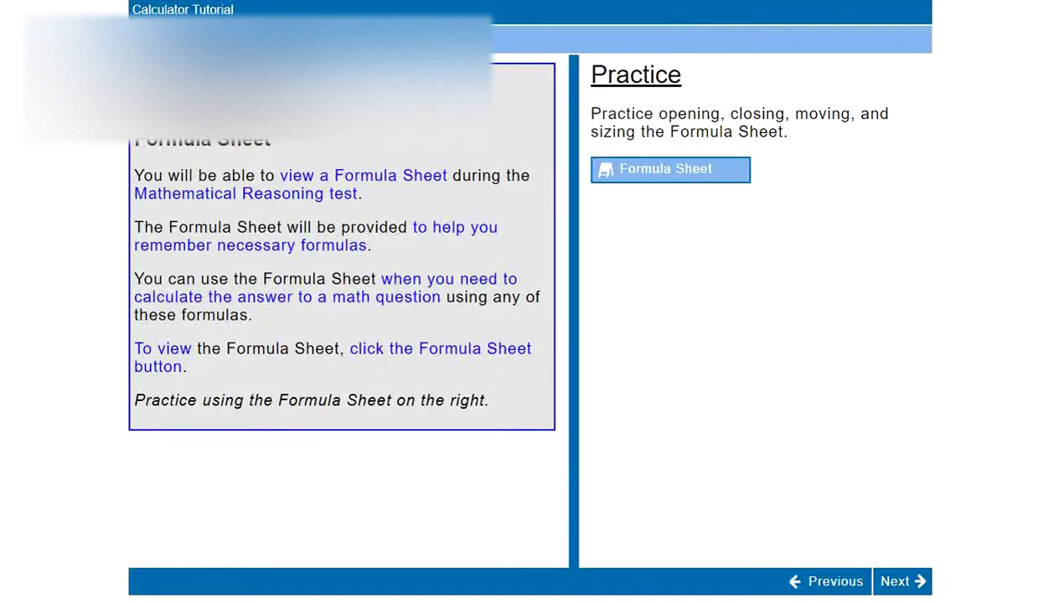
Step: On the all-resources practice page, open the TI-30XS reference sheet, then move and enlarge it
left_click(919, 590)
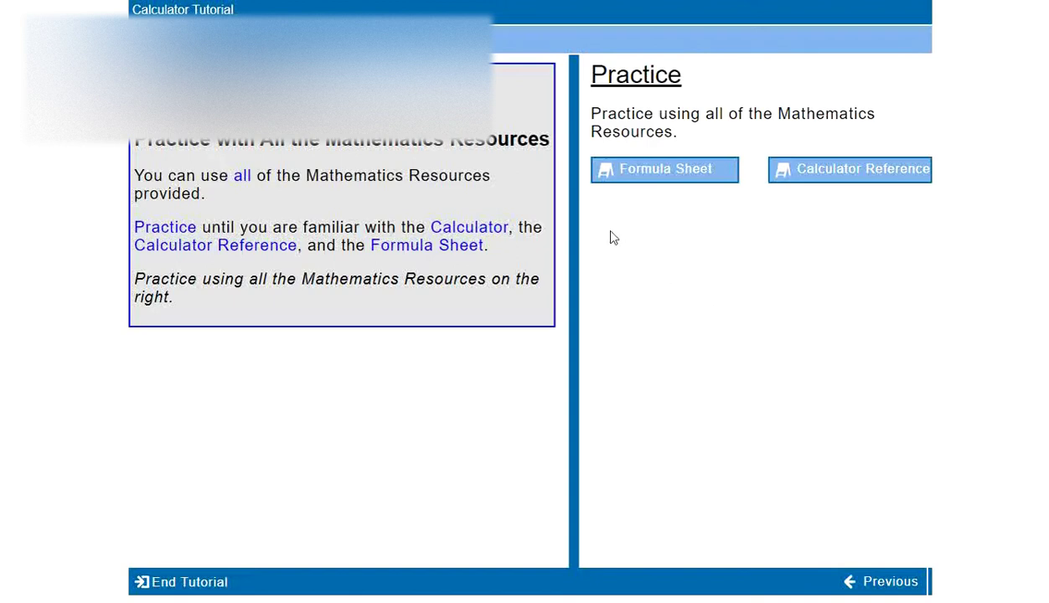
left_click(843, 190)
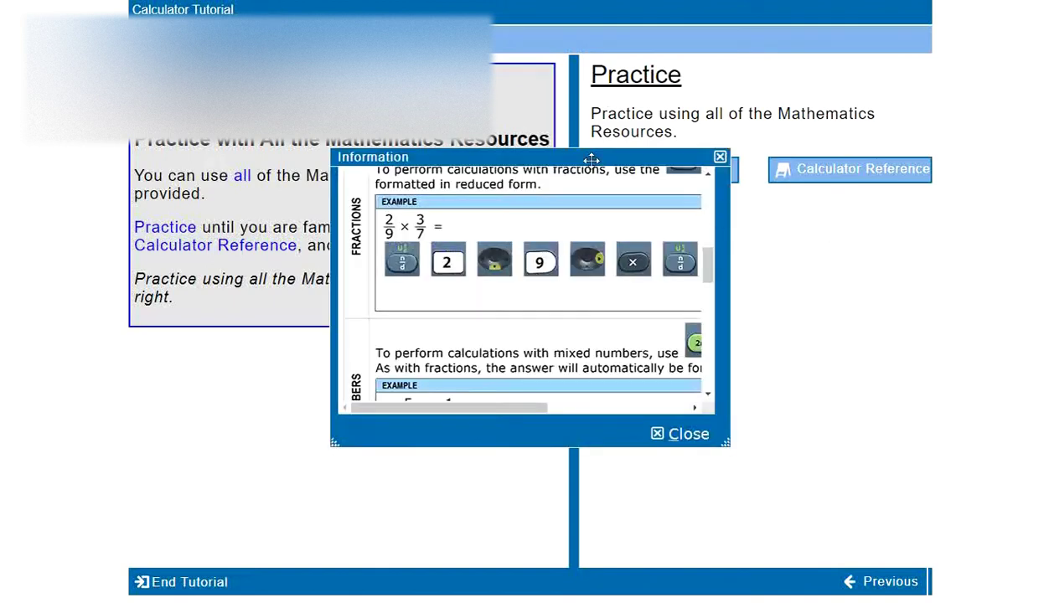
left_click_drag(605, 155, 784, 107)
scroll(686, 265, "up", 5)
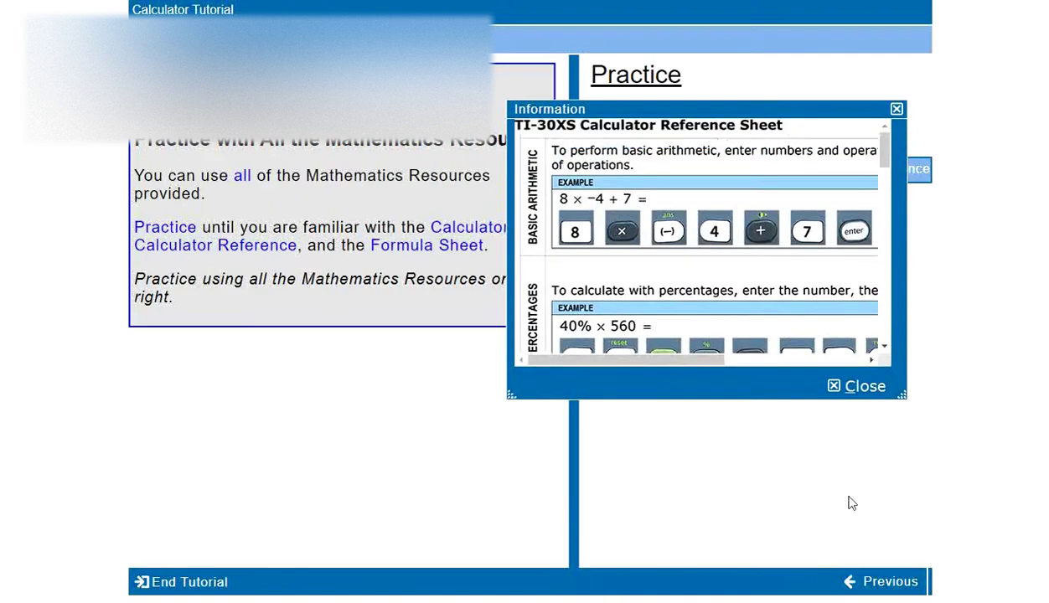
left_click_drag(905, 401, 1020, 484)
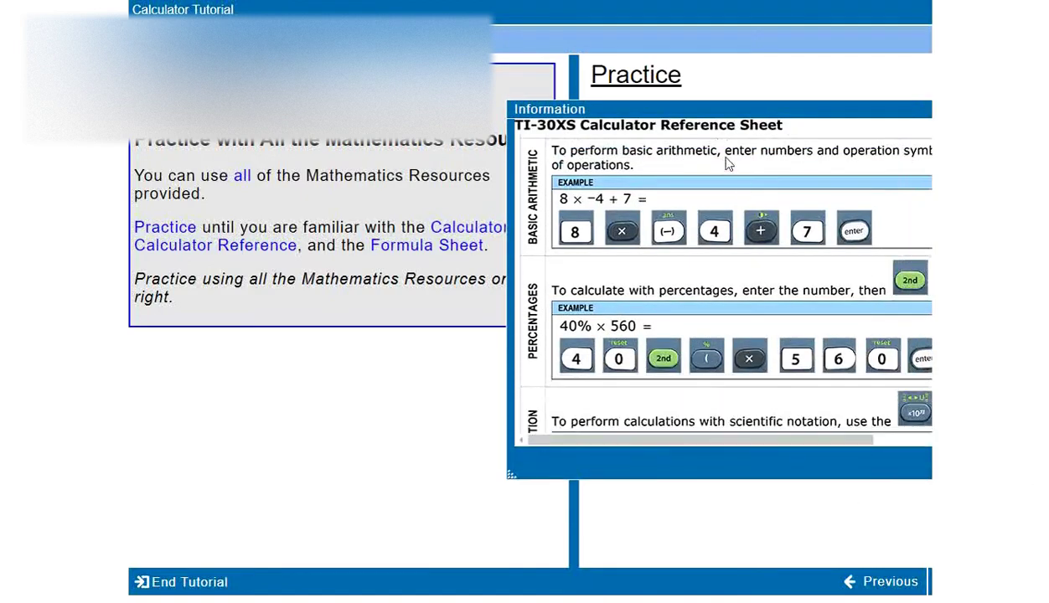
left_click_drag(737, 109, 472, 70)
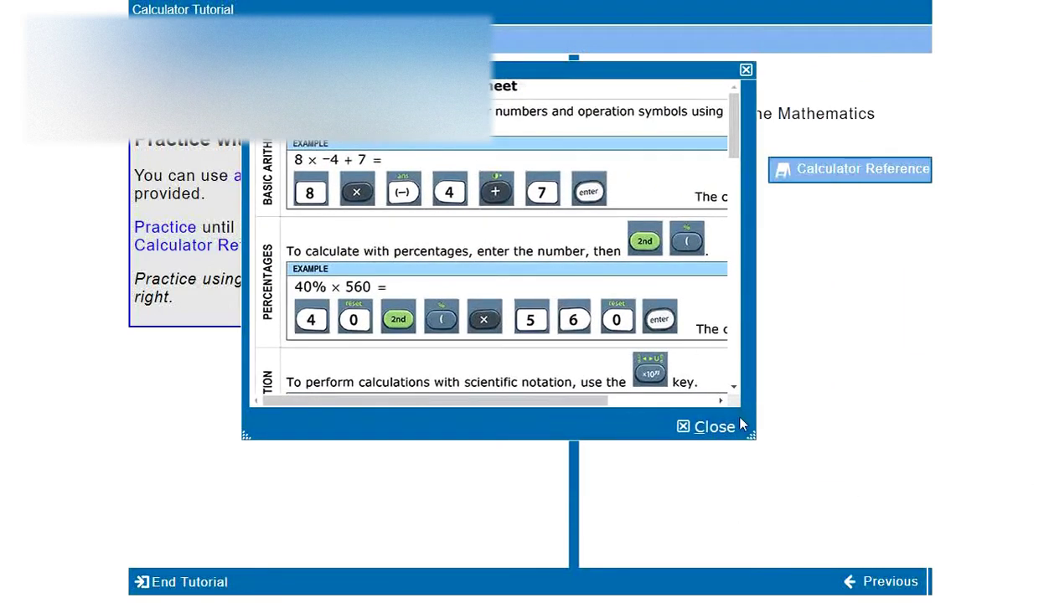
left_click_drag(751, 434, 931, 474)
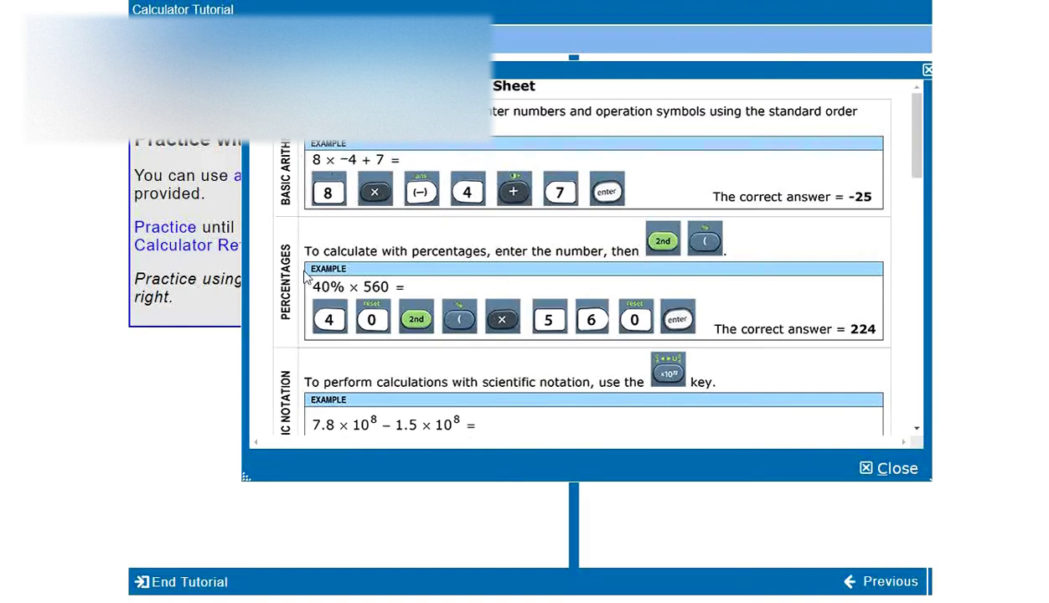
Step: Scroll through the reference examples, then shrink the sheet and move it to the right side
scroll(298, 268, "down", 3)
scroll(286, 243, "down", 3)
scroll(269, 358, "down", 5)
scroll(288, 225, "down", 2)
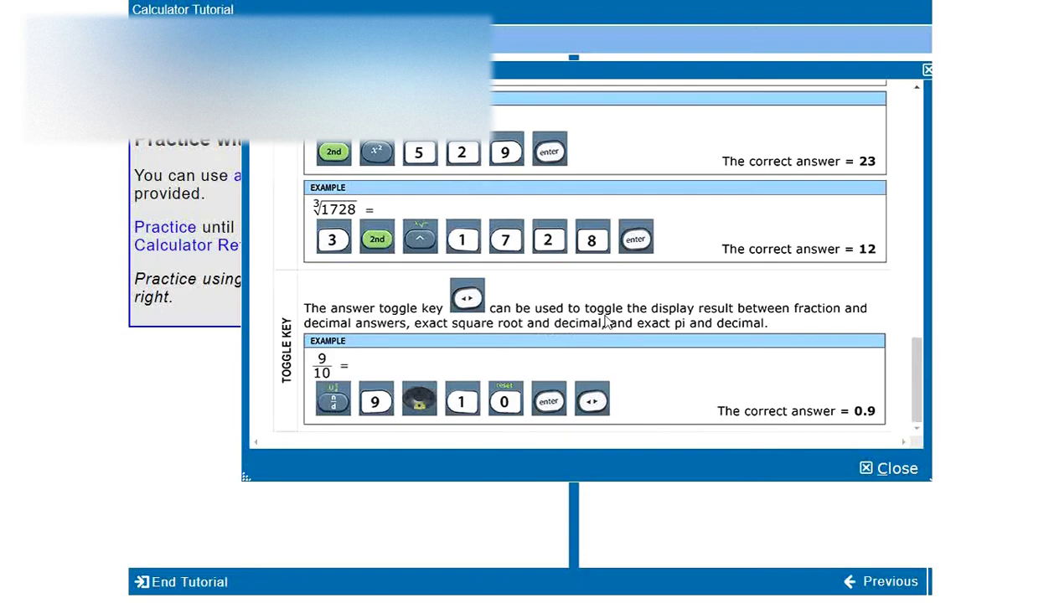
scroll(621, 328, "up", 10)
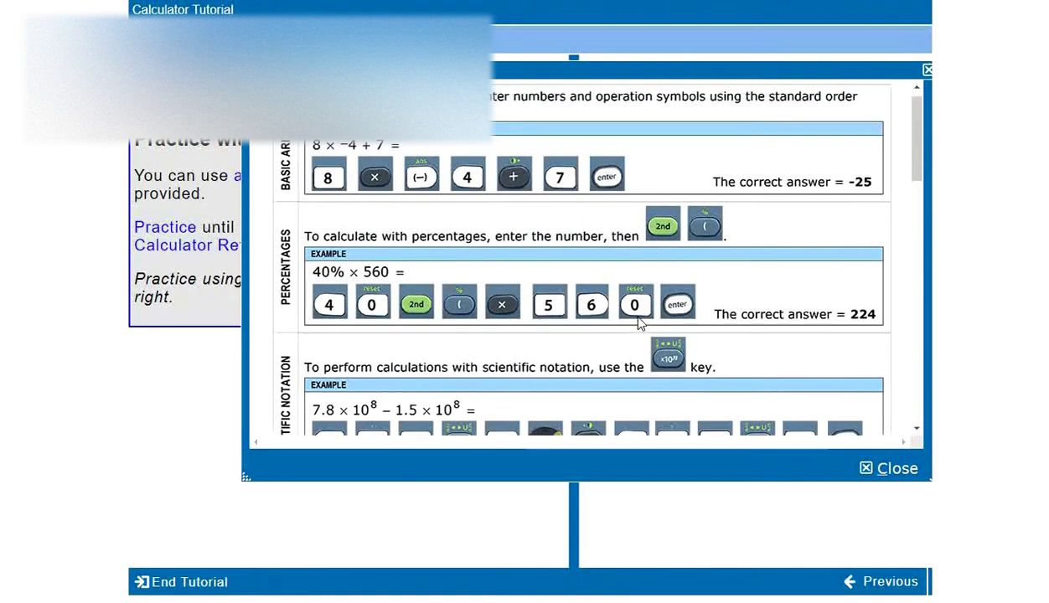
scroll(640, 323, "up", 1)
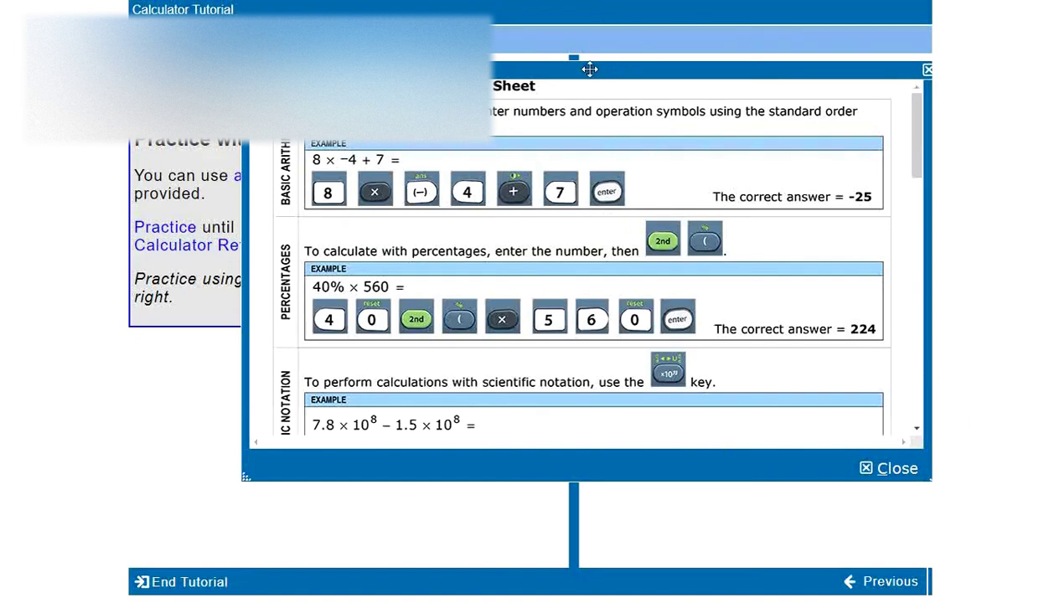
left_click_drag(589, 68, 477, 47)
left_click_drag(817, 457, 514, 409)
left_click_drag(377, 47, 790, 42)
Step: Open the calculator at the left edge and enlarge the reference sheet beside it
left_click(469, 227)
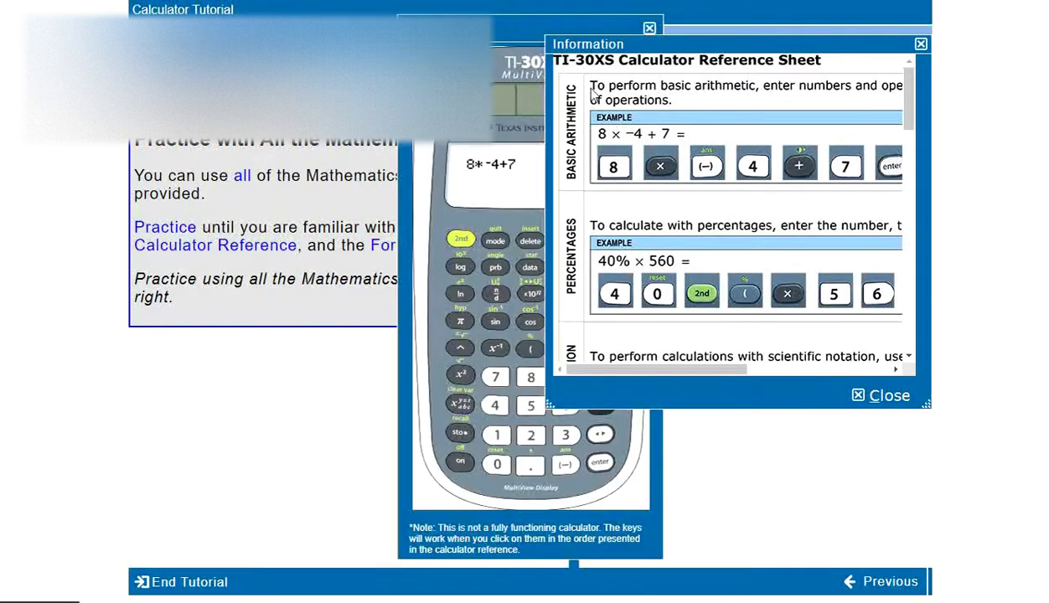
left_click_drag(419, 24, 246, 11)
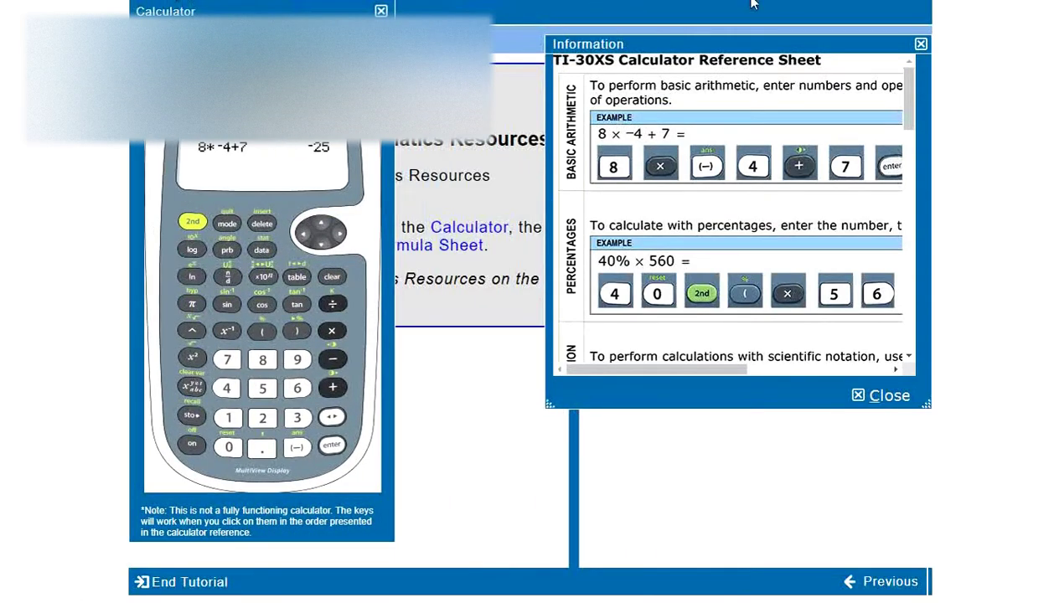
left_click_drag(692, 41, 544, 4)
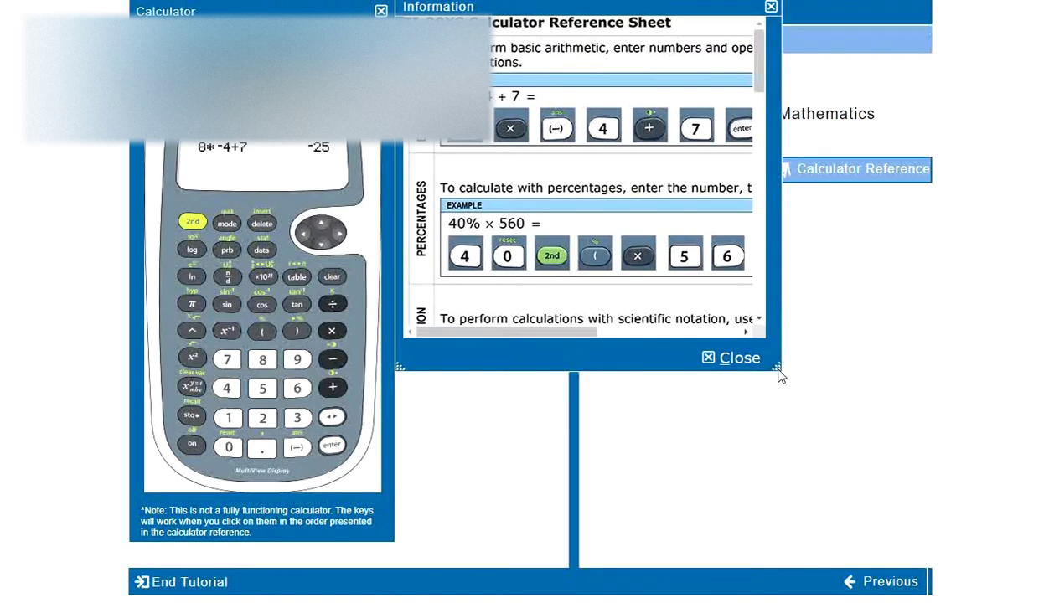
left_click_drag(777, 369, 902, 355)
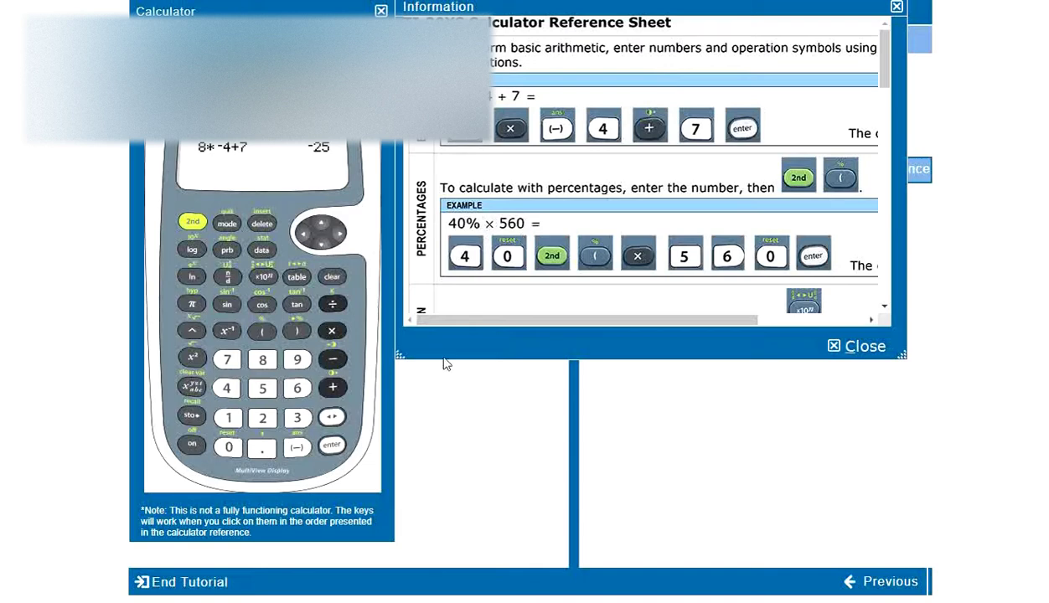
Step: Enter 40% × 560 on the calculator and evaluate it to 224
left_click(226, 387)
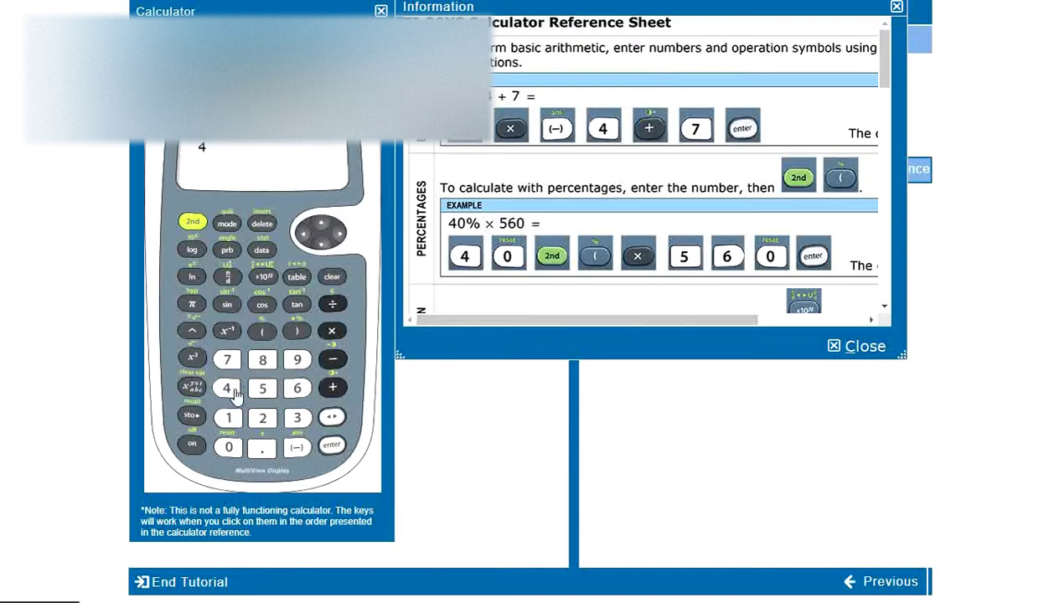
left_click(230, 447)
left_click(192, 223)
left_click(331, 331)
left_click(258, 392)
left_click(296, 390)
left_click(228, 446)
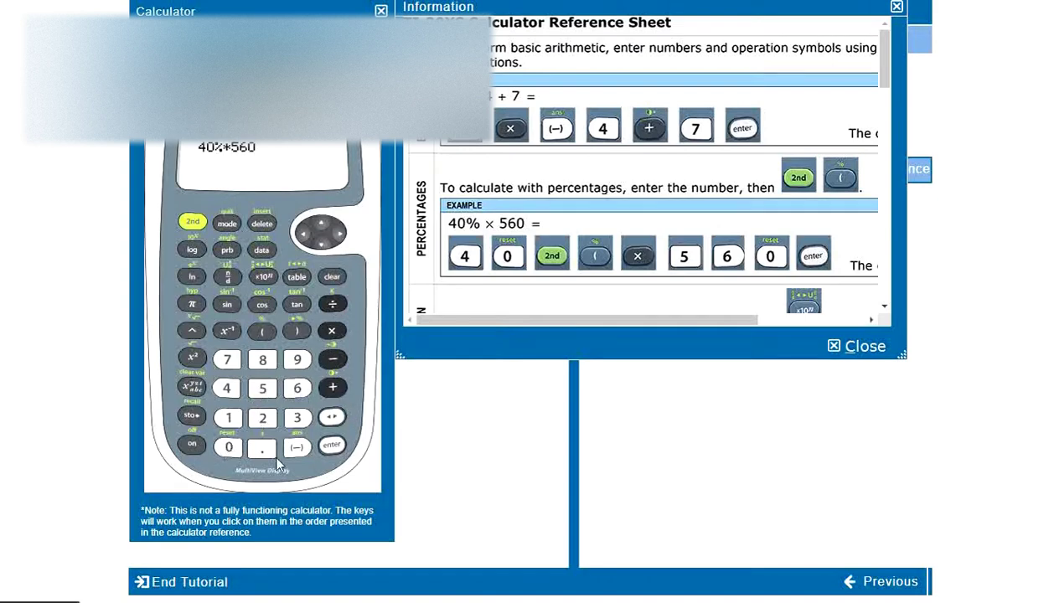
left_click(332, 445)
left_click_drag(753, 313, 643, 304)
Step: Clear the calculator and enter 7.8 × 10^8 as the first term
scroll(735, 173, "down", 3)
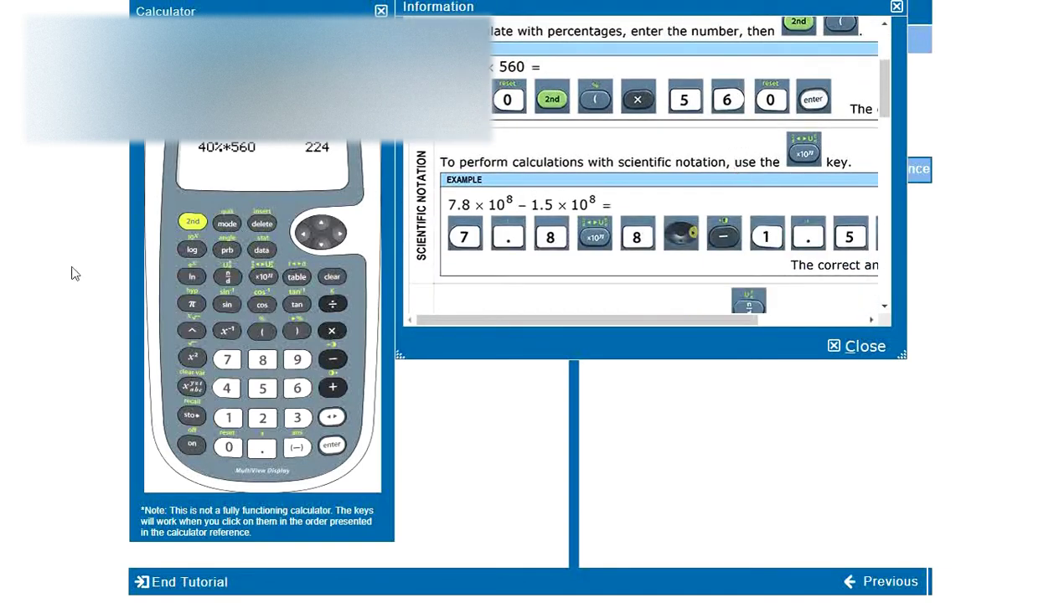
left_click(333, 277)
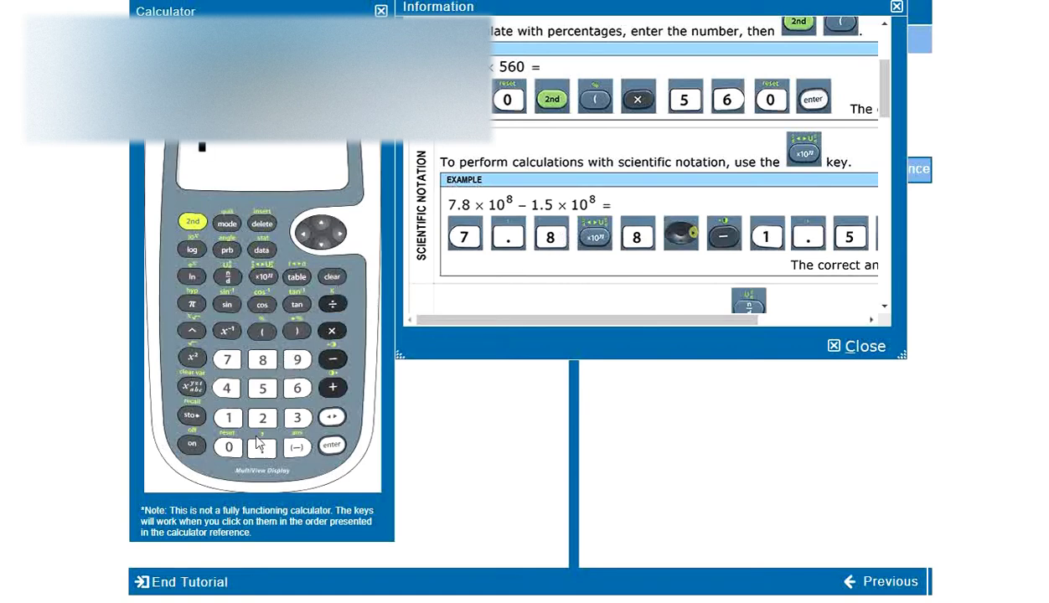
left_click(227, 360)
left_click(262, 447)
left_click(263, 360)
left_click(263, 281)
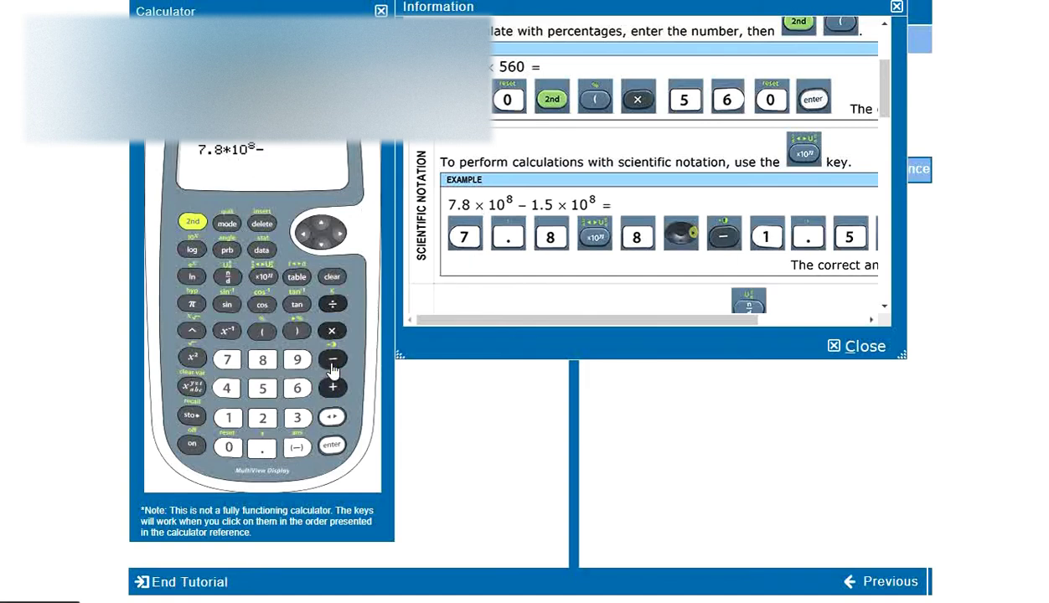
Step: Subtract 1.5 × 10^8 and evaluate the expression to 630000000
left_click(229, 416)
left_click(263, 448)
left_click(262, 394)
left_click(263, 276)
left_click(261, 359)
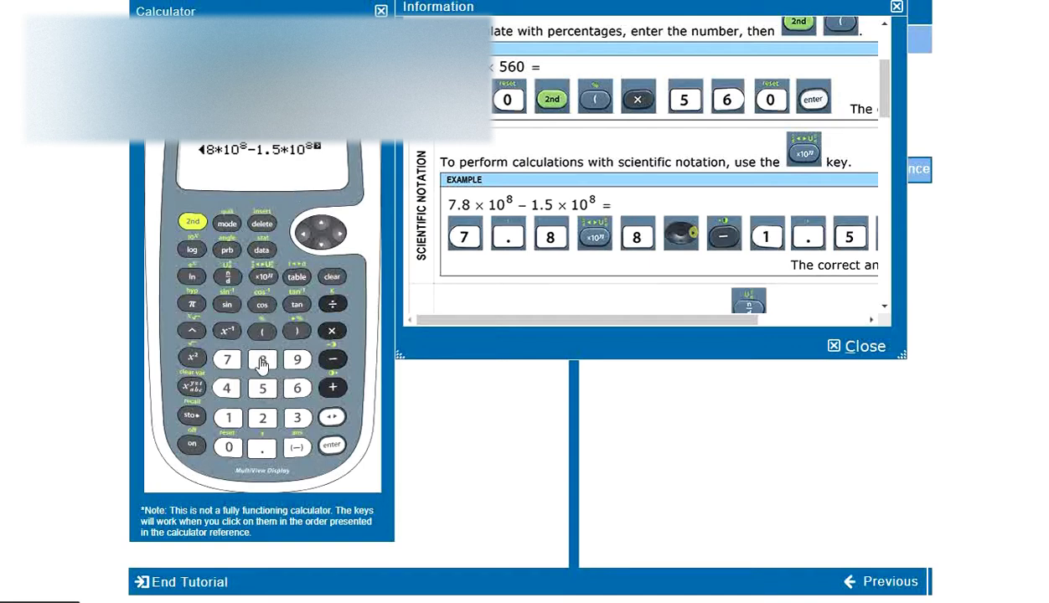
left_click(332, 445)
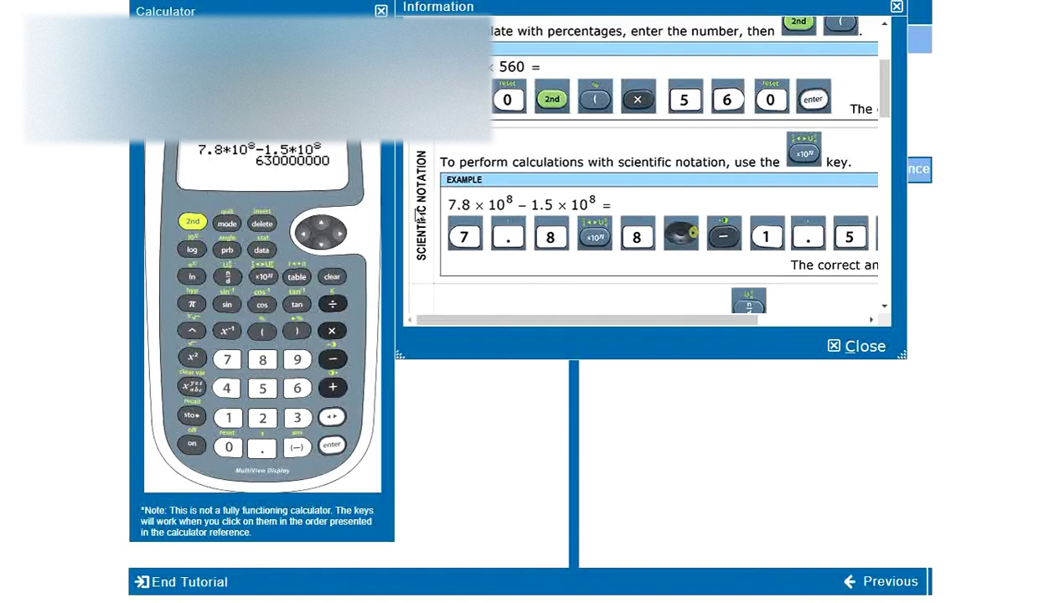
left_click_drag(730, 319, 847, 319)
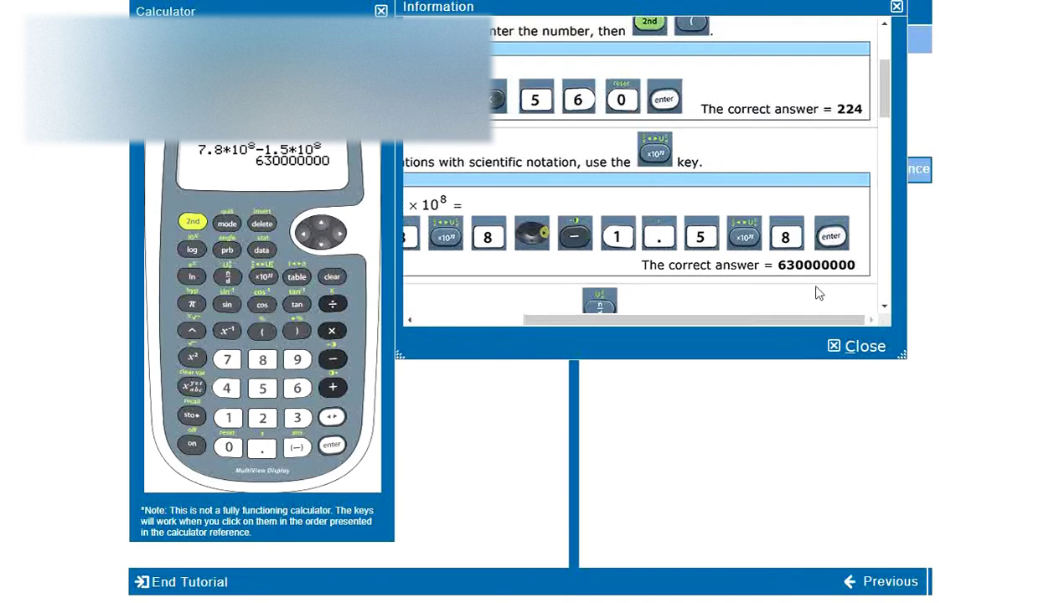
left_click_drag(689, 319, 583, 332)
Step: Clear the calculator and enter the fraction 2/9 using the n/d key
scroll(595, 272, "down", 5)
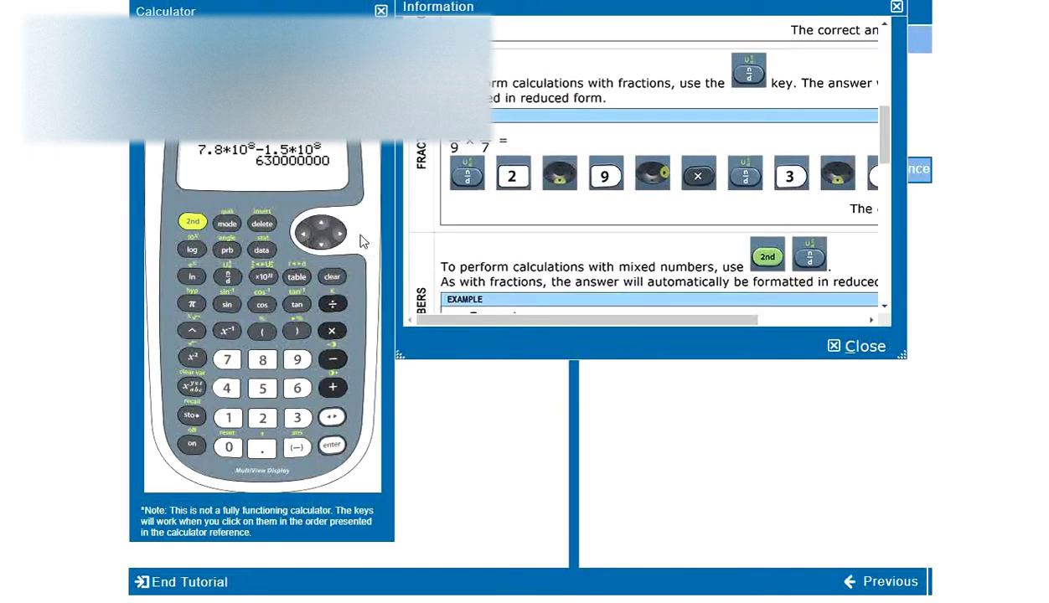
left_click(332, 276)
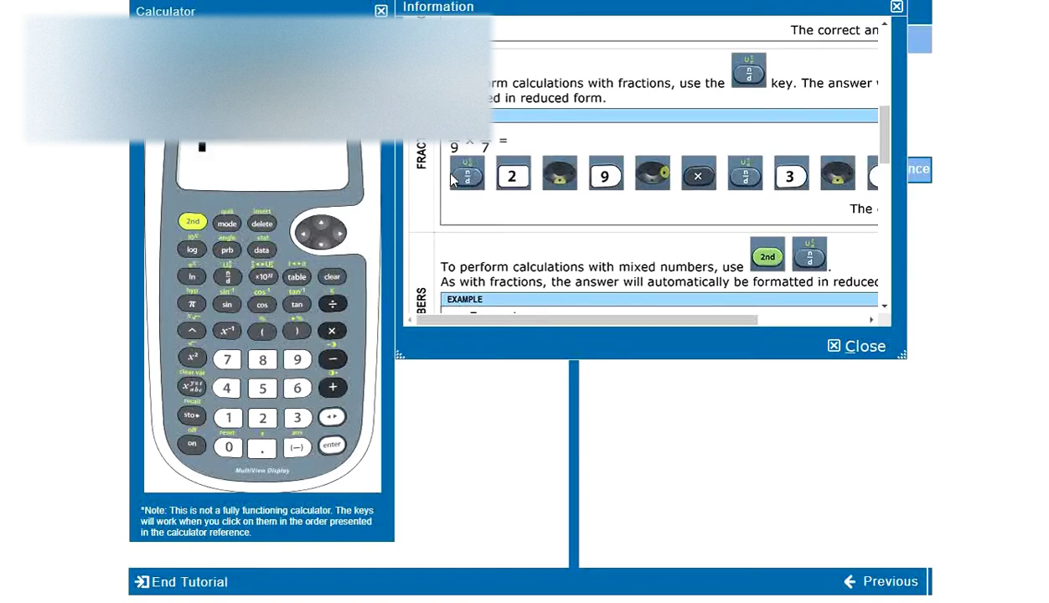
left_click(227, 278)
left_click(263, 417)
left_click(321, 249)
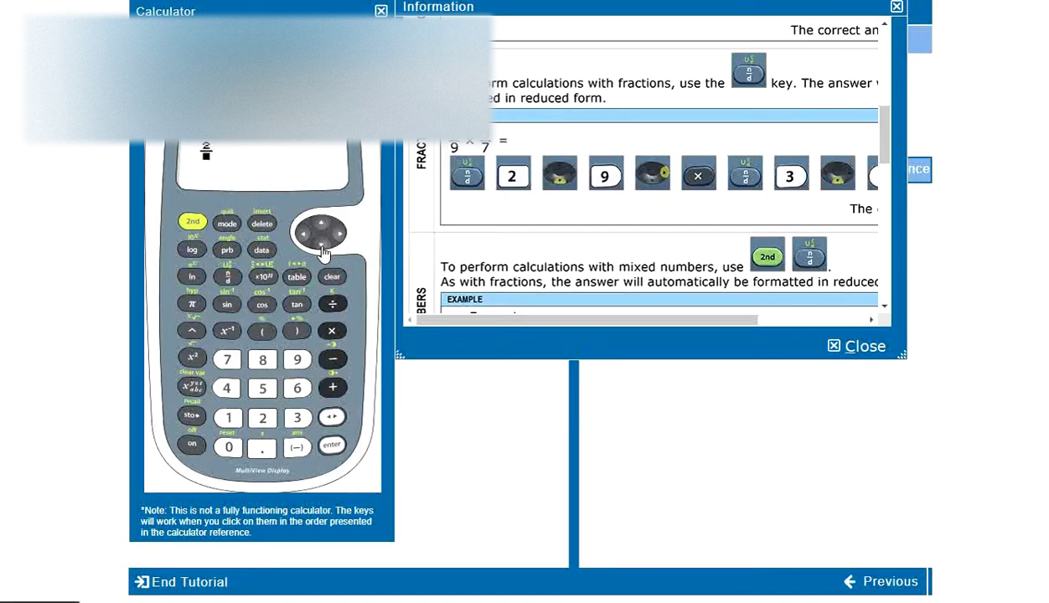
left_click(301, 368)
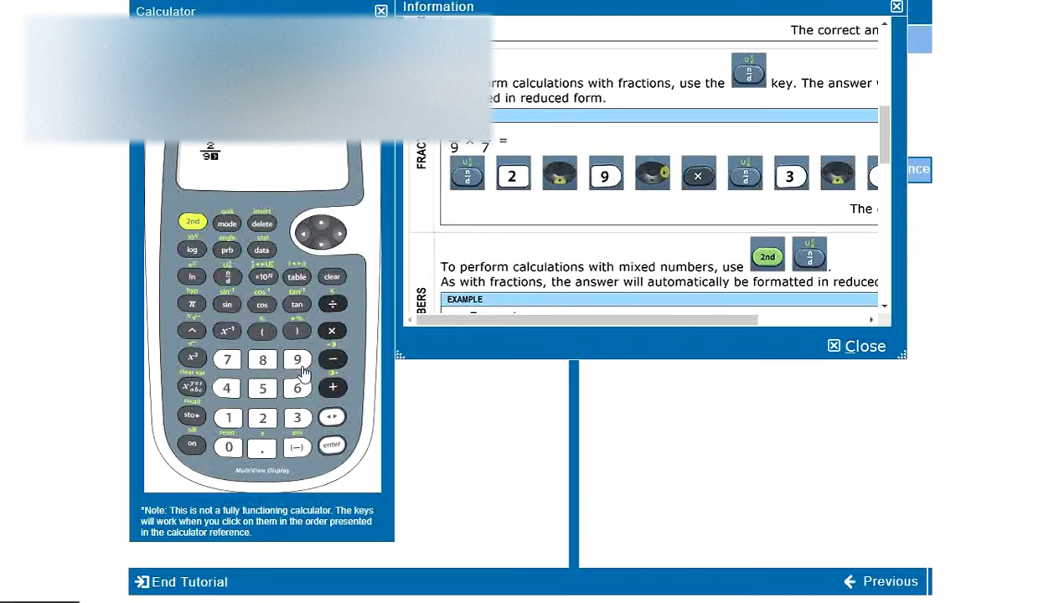
left_click(339, 234)
Step: Multiply by 3/7 and evaluate to the reduced result 2/21
left_click(228, 285)
left_click(295, 422)
left_click(228, 360)
left_click(332, 446)
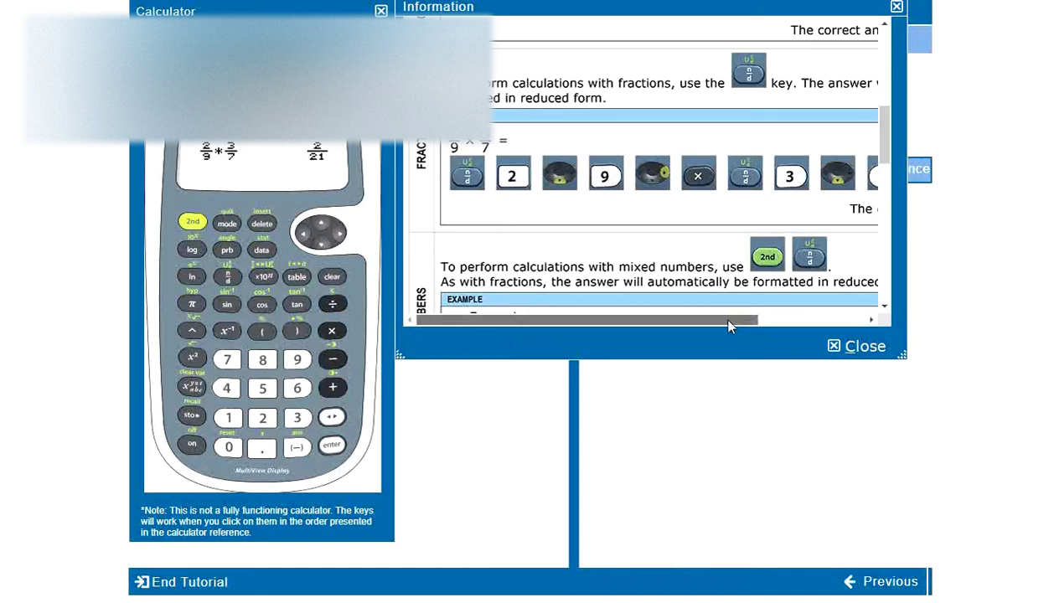
mouse_move(719, 319)
left_mouse_down()
mouse_move(840, 318)
mouse_move(716, 320)
left_mouse_up()
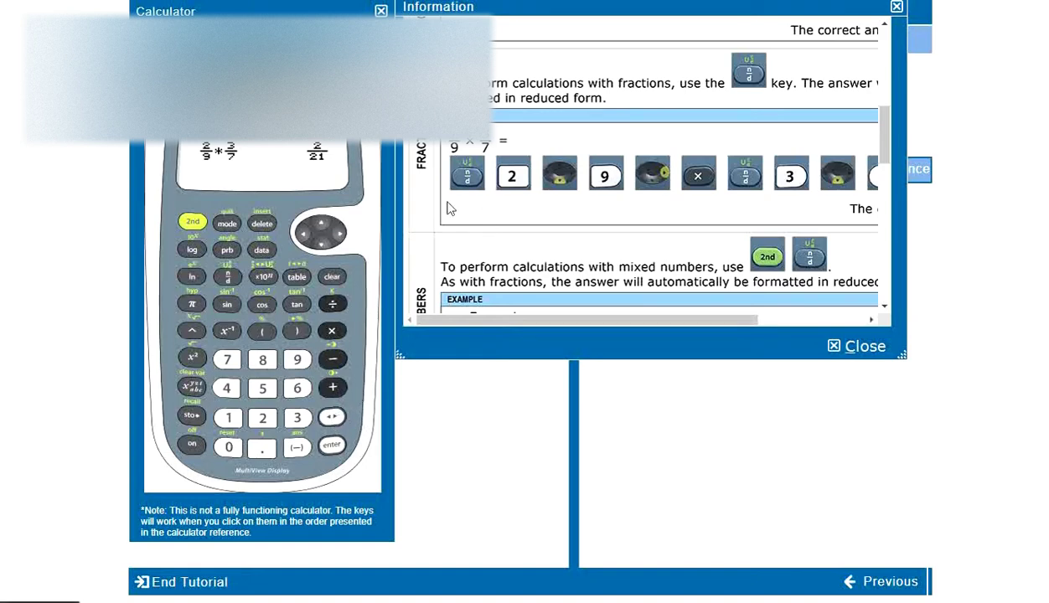
left_click_drag(758, 320, 521, 284)
scroll(505, 269, "down", 4)
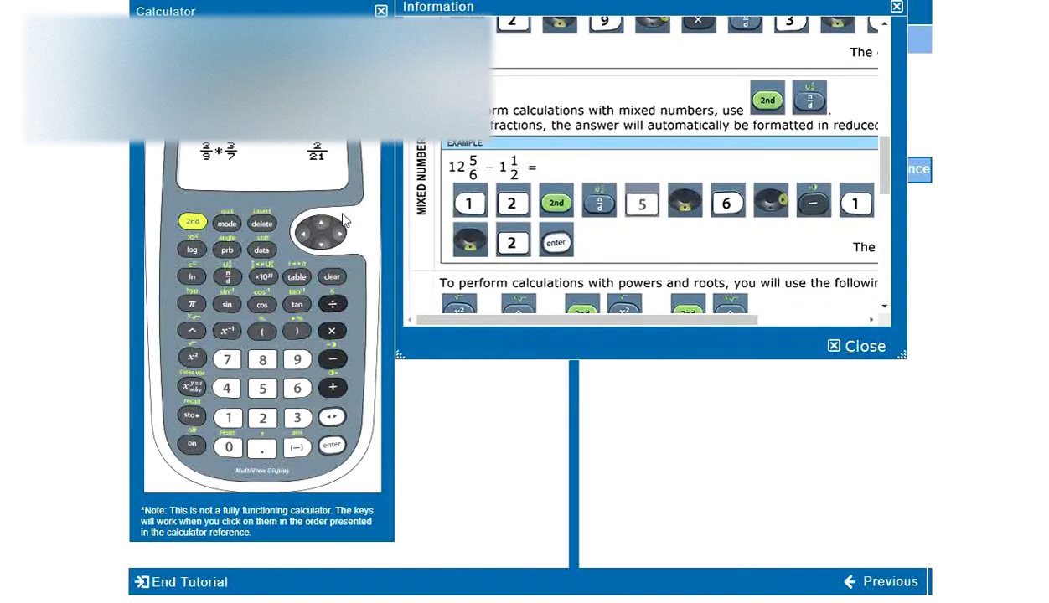
Step: Clear the display and enter the mixed number 12 5/6
left_click(332, 278)
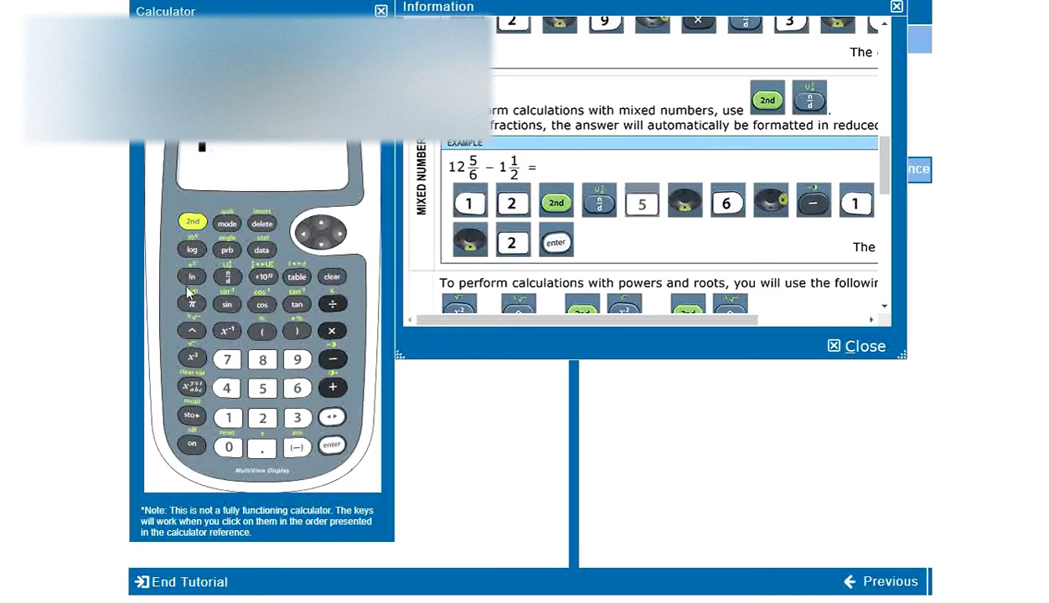
left_click(229, 418)
left_click(262, 418)
left_click(332, 276)
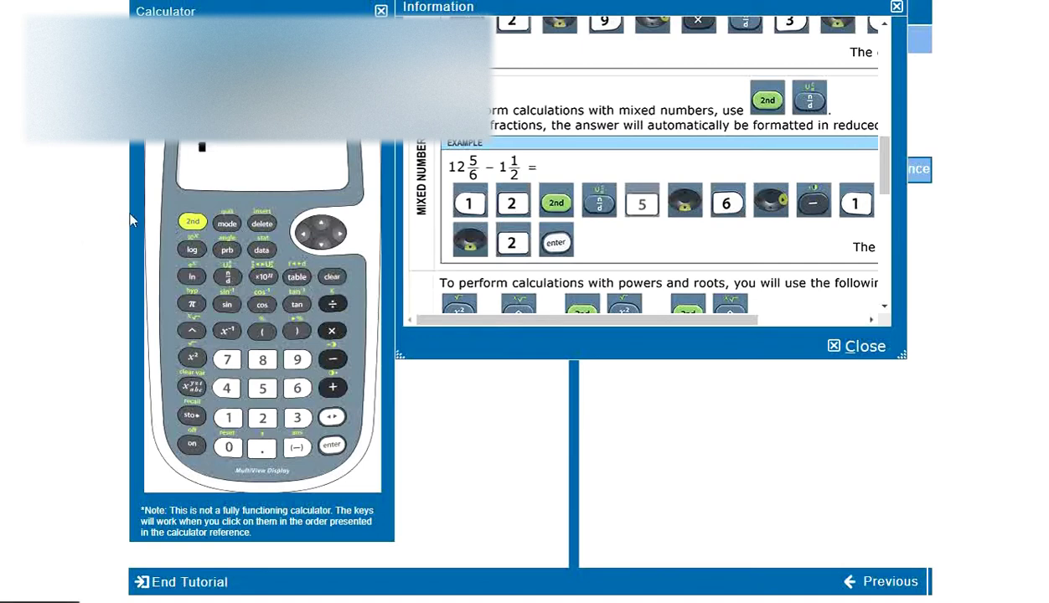
left_click(192, 224)
left_click(228, 418)
left_click(263, 418)
left_click(192, 222)
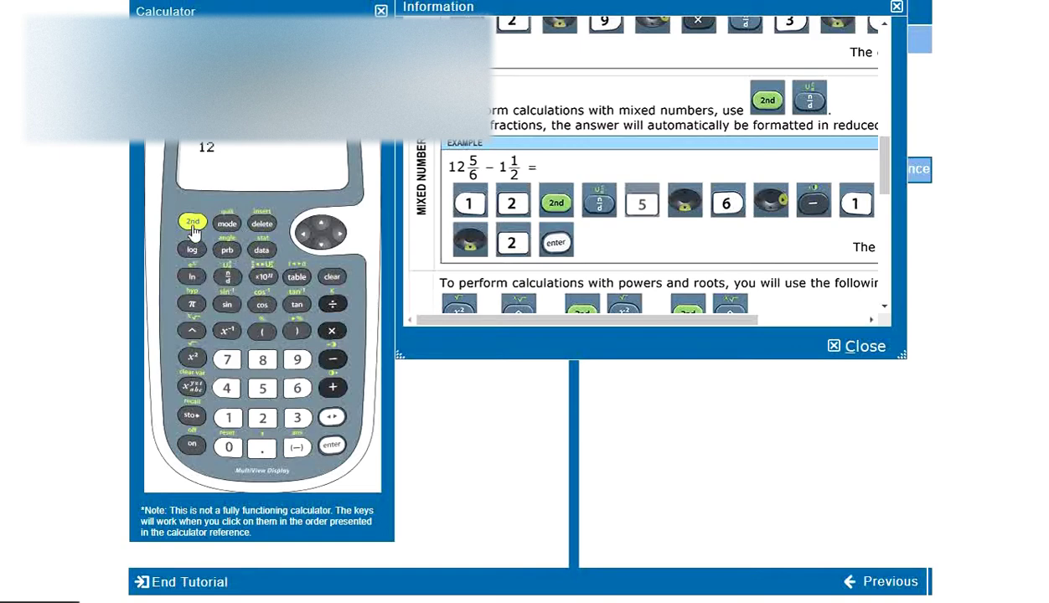
left_click(228, 279)
left_click(262, 388)
left_click(321, 246)
left_click(296, 388)
left_click(340, 237)
Step: Subtract the mixed number 1 1/2 and evaluate, giving 34/3
left_click(332, 360)
left_click(224, 417)
left_click(193, 220)
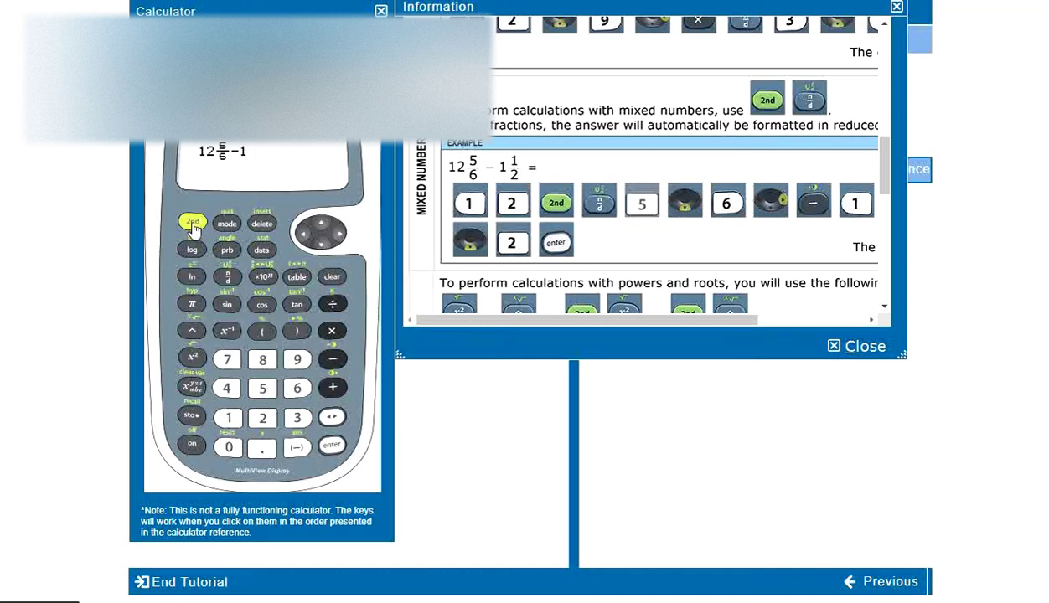
left_click(229, 277)
left_click(227, 415)
left_click(322, 245)
left_click(263, 416)
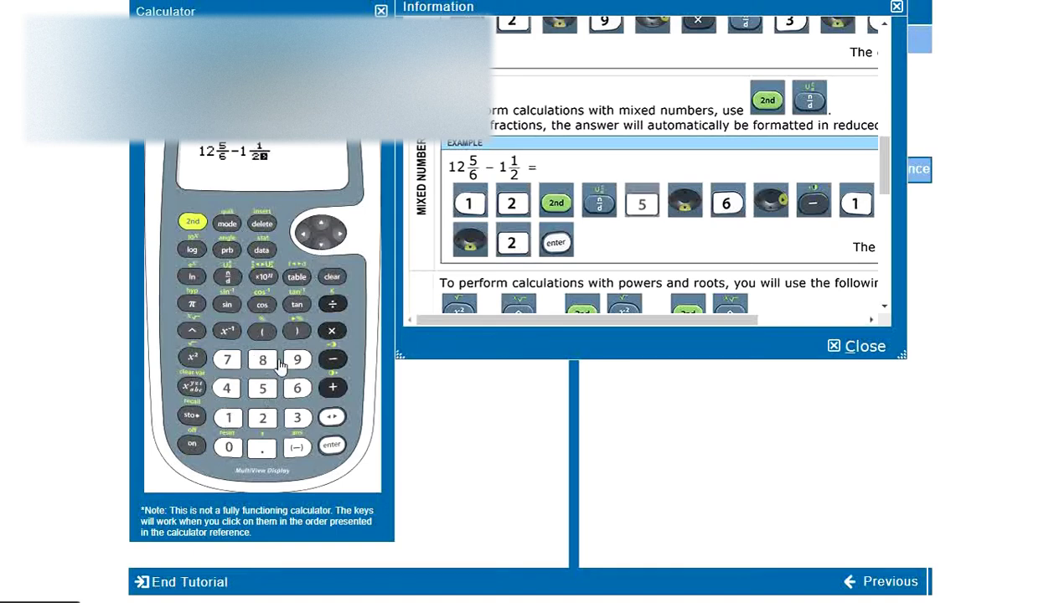
left_click(335, 443)
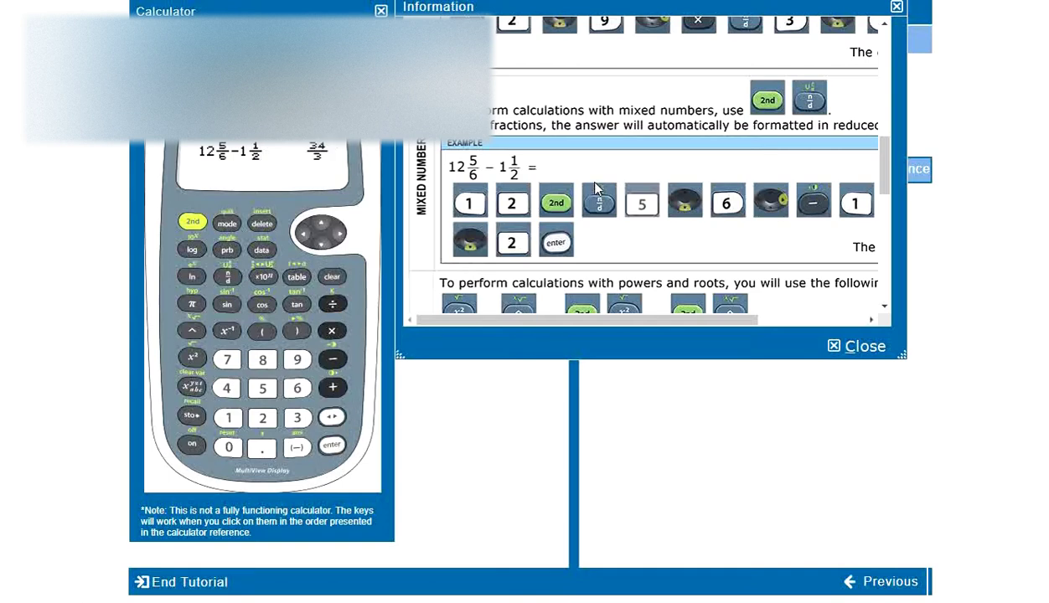
Step: Clear the mixed-number result and scroll the reference sheet to the 1.2², 7⁴ and √529 examples
left_click_drag(683, 319, 613, 319)
scroll(609, 263, "down", 3)
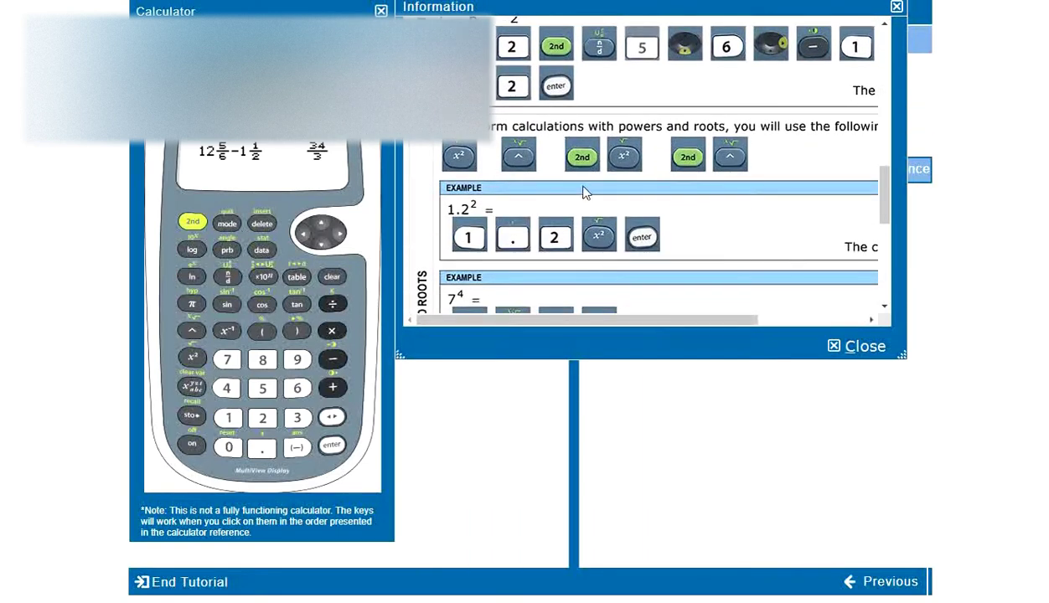
scroll(632, 254, "up", 2)
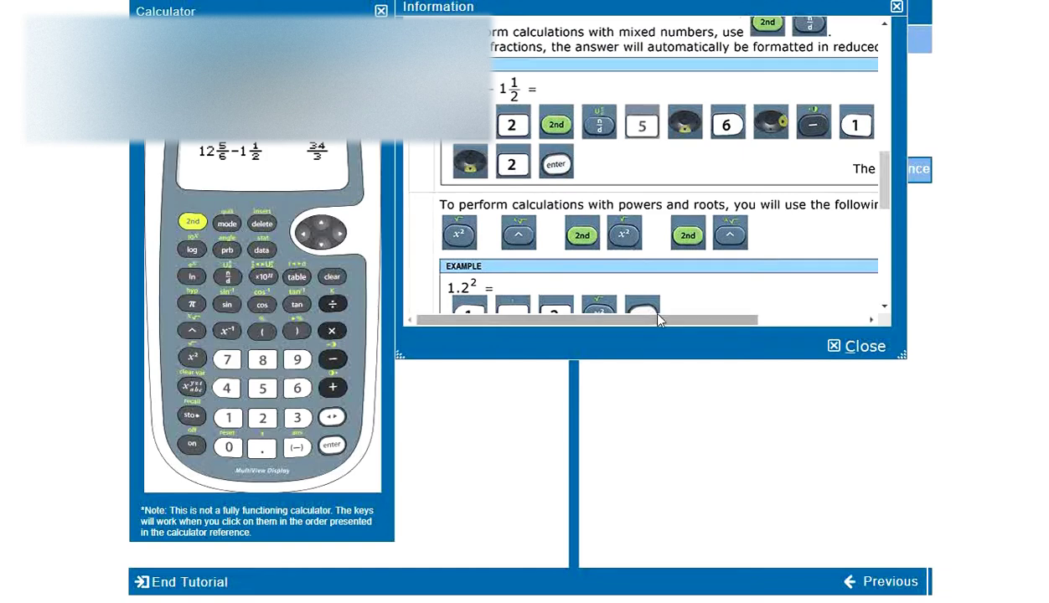
left_click_drag(657, 320, 729, 319)
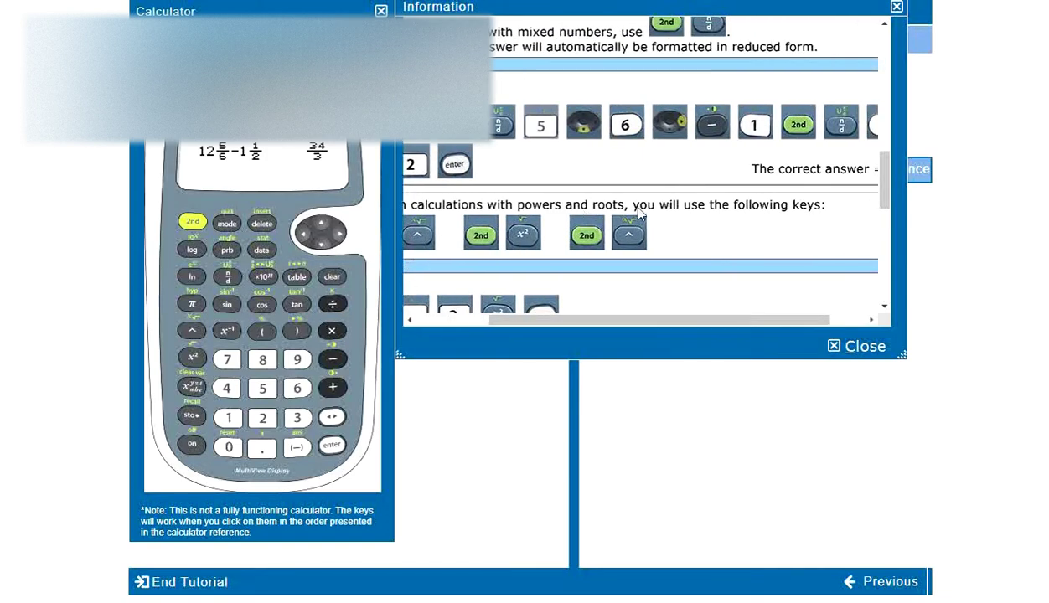
left_click_drag(711, 319, 639, 319)
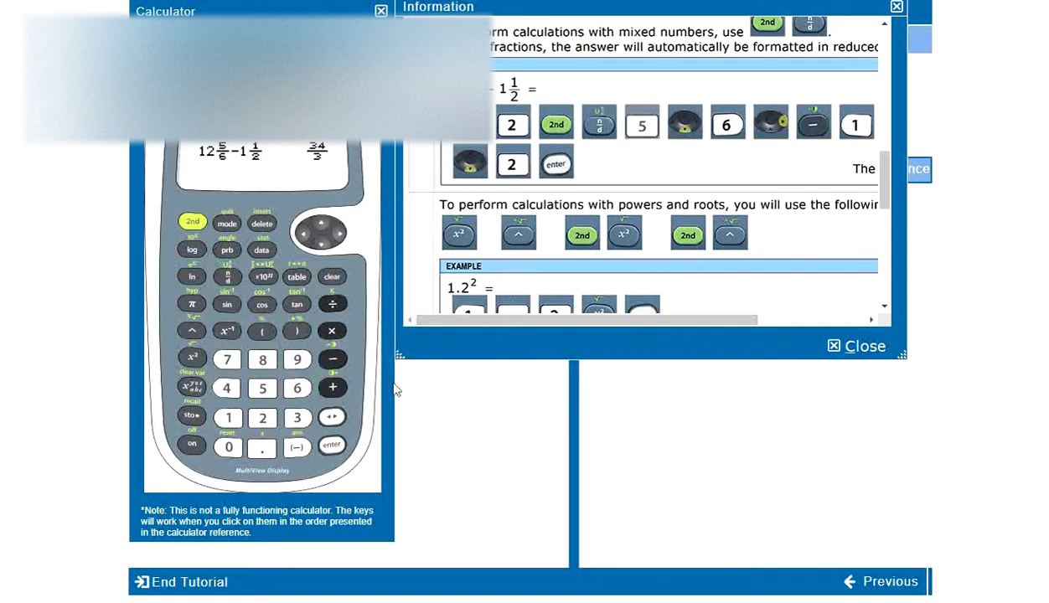
left_click(338, 280)
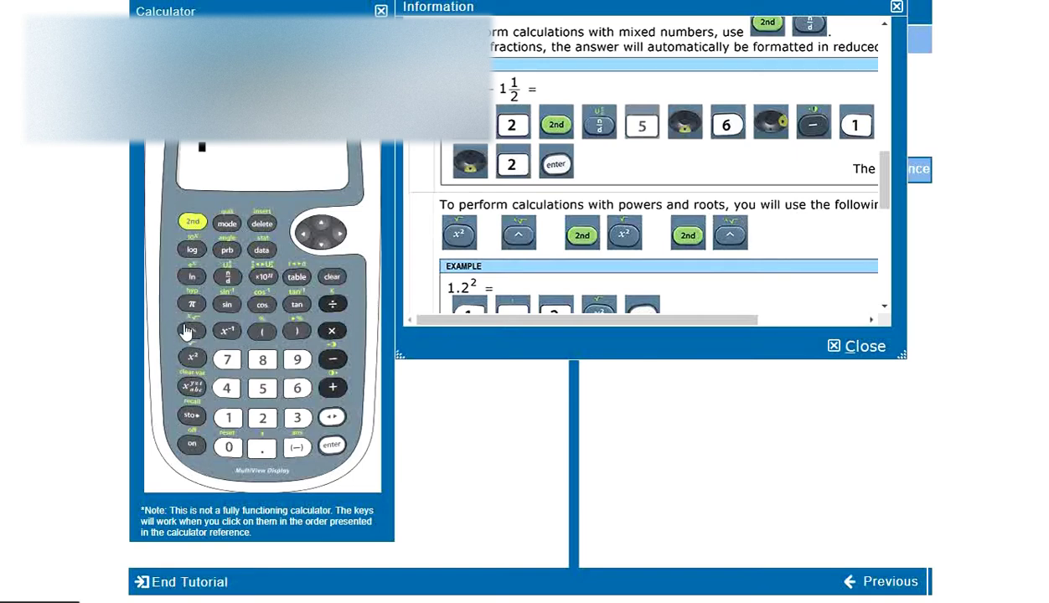
scroll(603, 293, "down", 4)
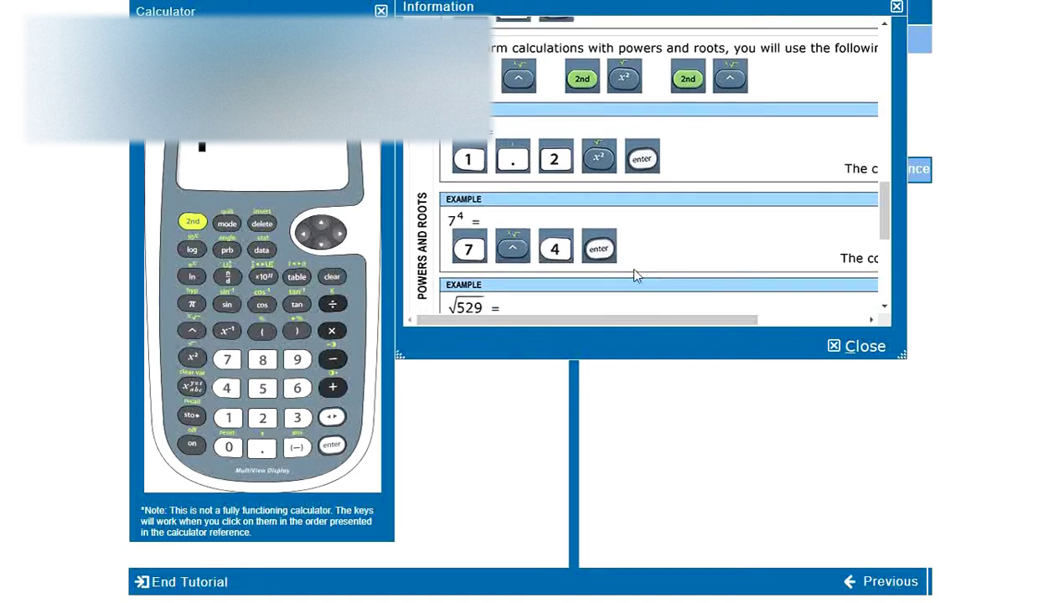
Step: Square 1.2 on the calculator, giving 1.44
left_click(226, 417)
left_click(257, 452)
left_click(262, 423)
left_click(193, 360)
left_click(337, 449)
left_click_drag(730, 320, 613, 298)
Step: Clear the display and compute 7 to the power 4, giving 2401
left_click(332, 279)
left_click(226, 359)
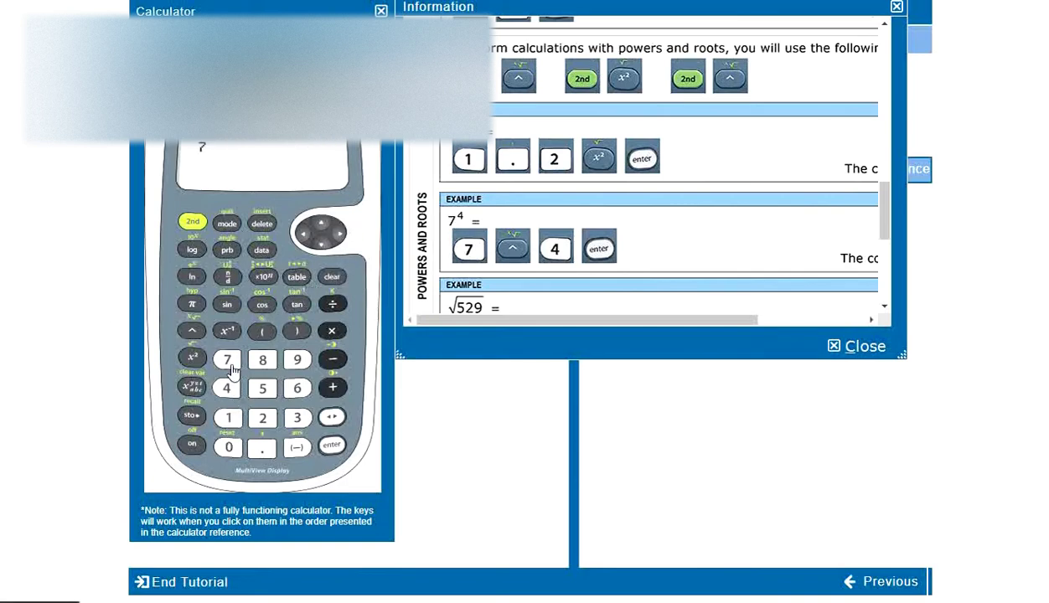
left_click(193, 331)
left_click(224, 388)
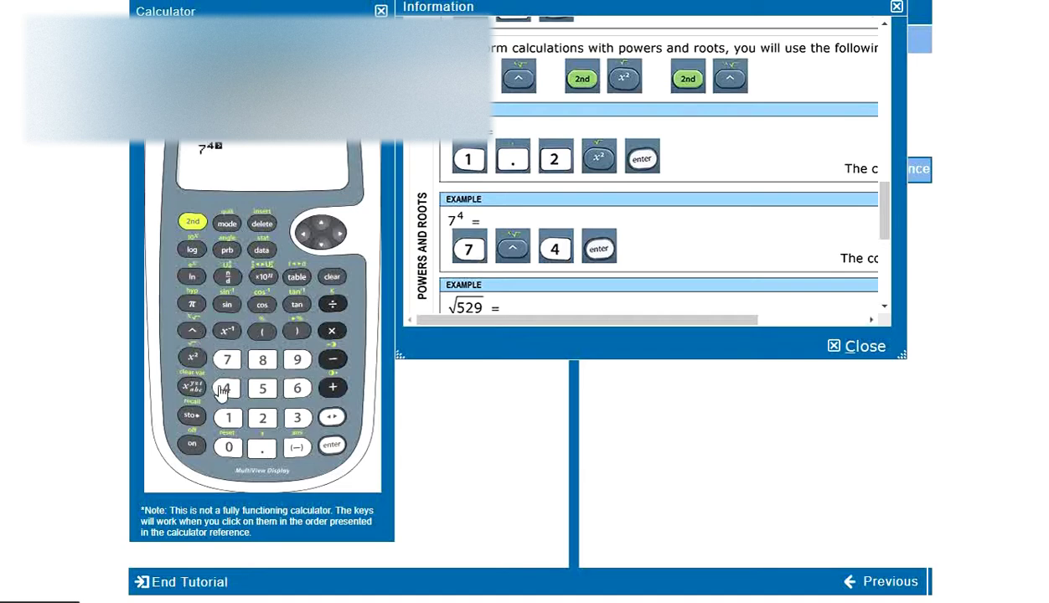
left_click(333, 447)
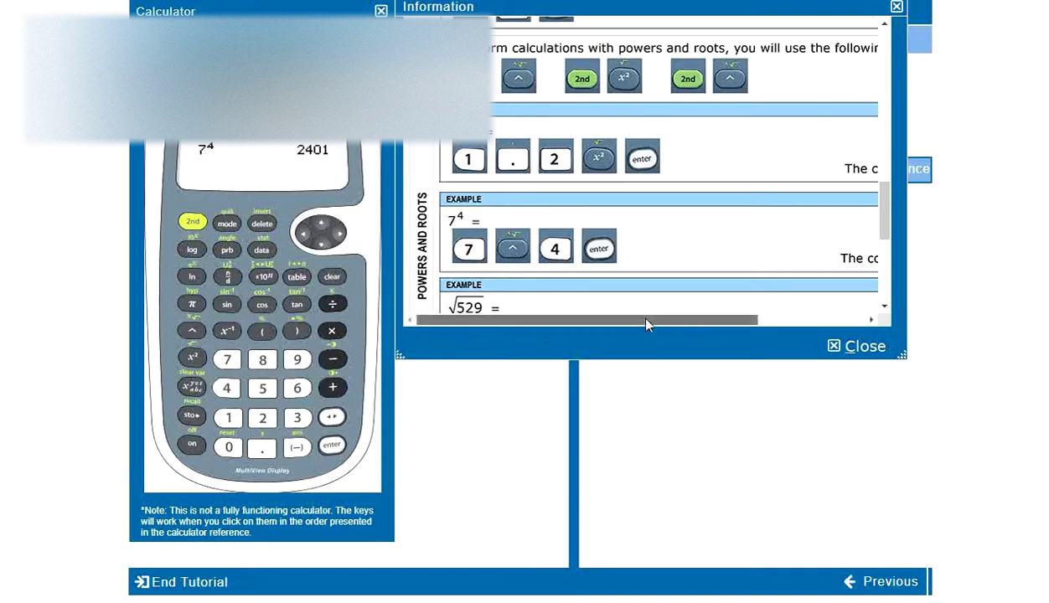
left_click_drag(662, 320, 727, 327)
scroll(512, 196, "down", 3)
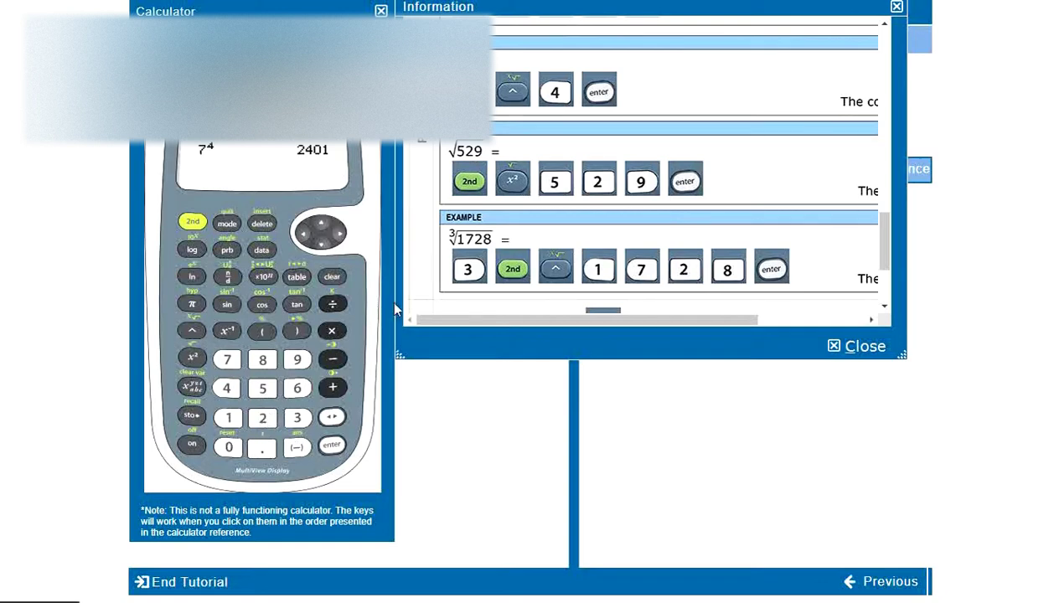
Step: Clear the 7⁴ result and compute √529, giving 23, then scroll to the Toggle Key section
left_click(330, 275)
left_click(192, 358)
left_click(262, 388)
left_click(262, 417)
left_click(298, 365)
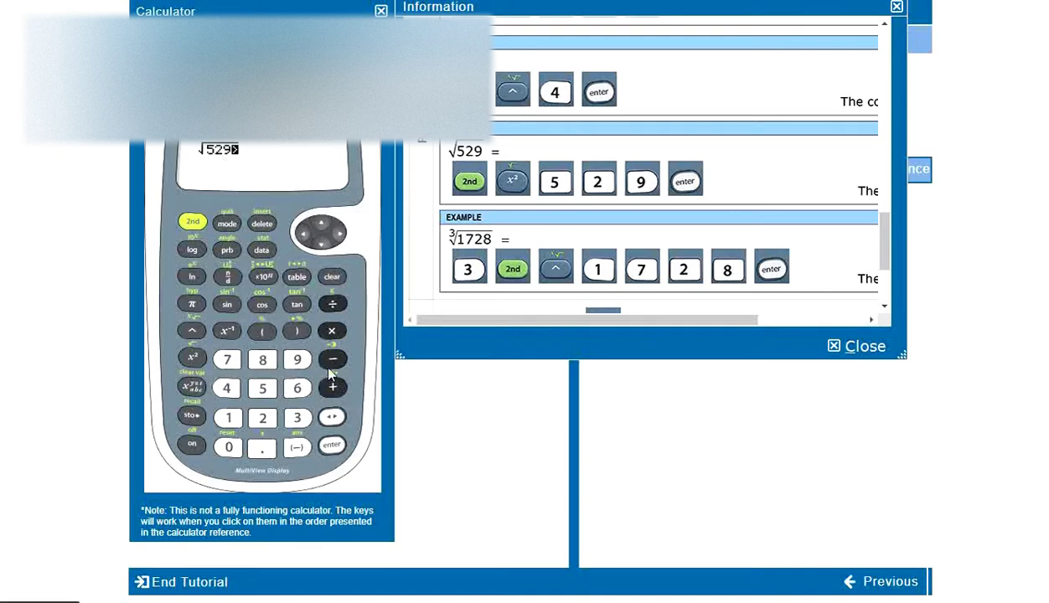
left_click(331, 445)
scroll(702, 269, "down", 1)
scroll(702, 269, "down", 3)
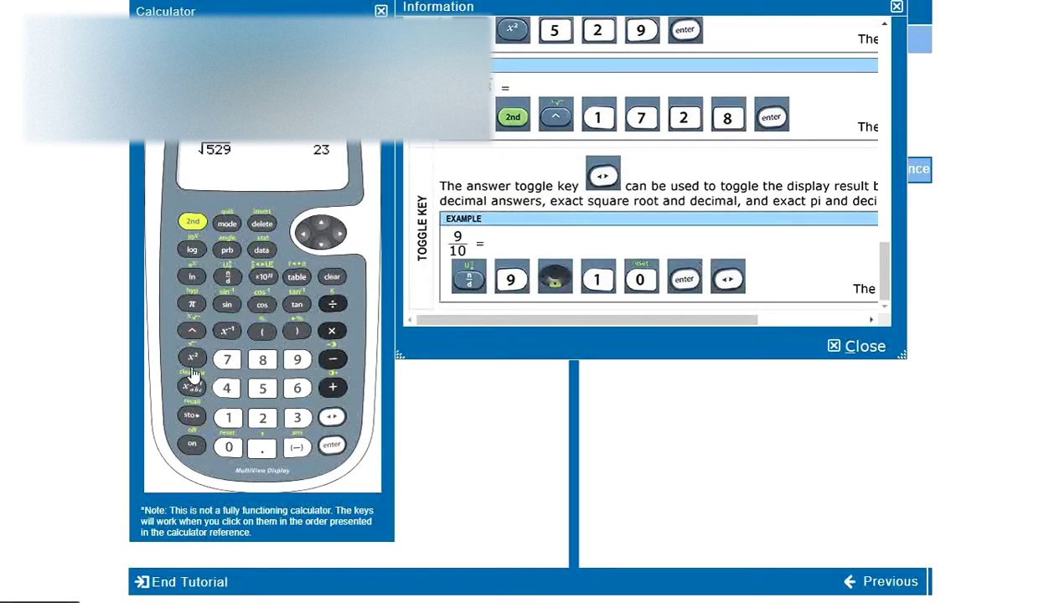
Step: Clear the √529 result, dismissing an accidental browser context menu
left_click(331, 277)
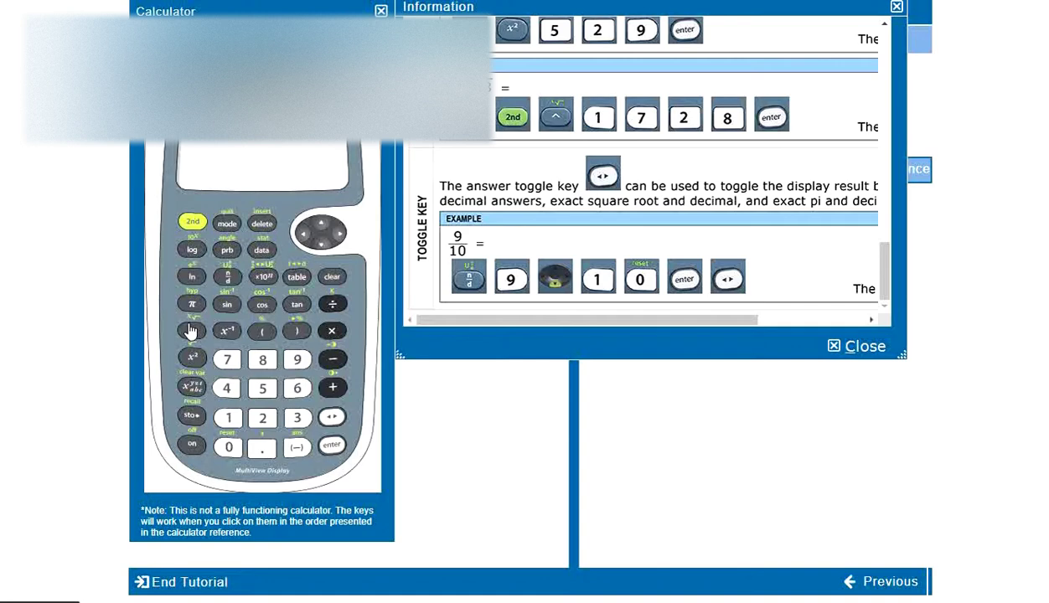
right_click(191, 332)
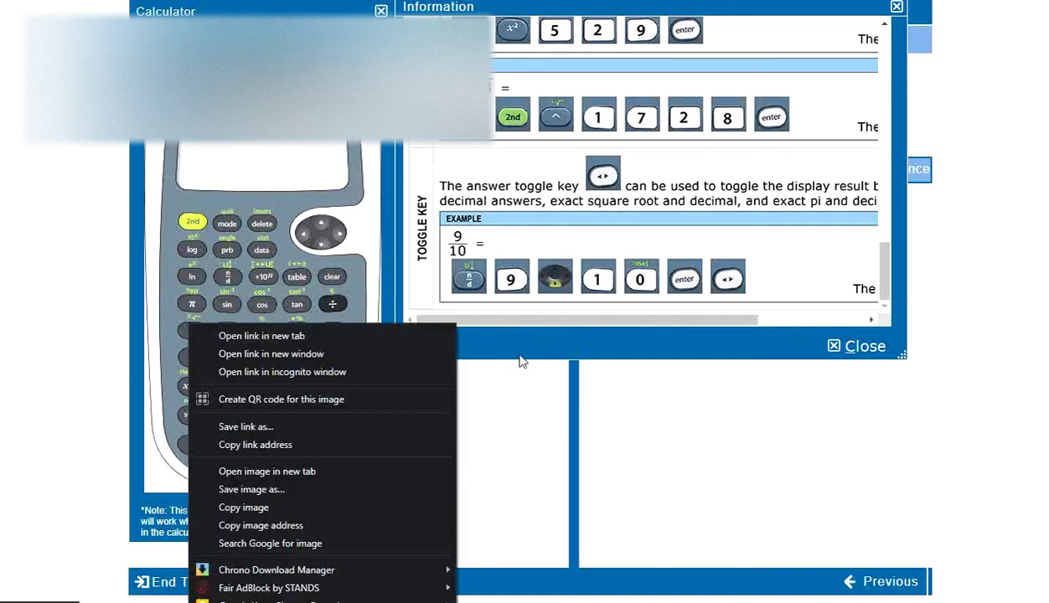
left_click(515, 379)
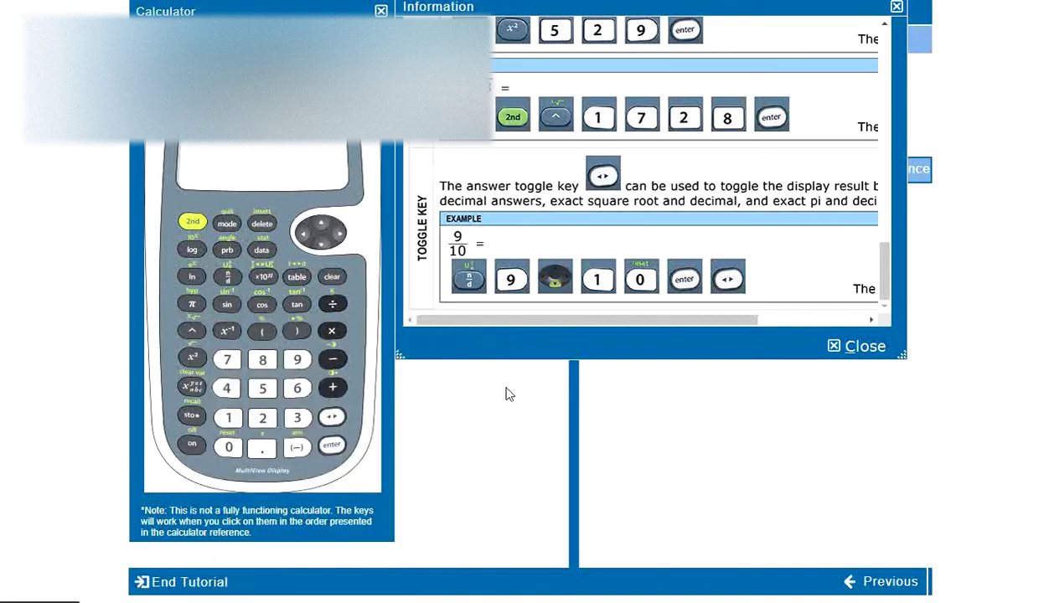
left_click(342, 278)
Step: Enter root index 3 with the x√ function on 1728 and evaluate, giving 12
left_click(297, 418)
left_click(193, 228)
left_click(192, 332)
left_click(228, 417)
left_click(229, 365)
left_click(261, 415)
left_click(263, 363)
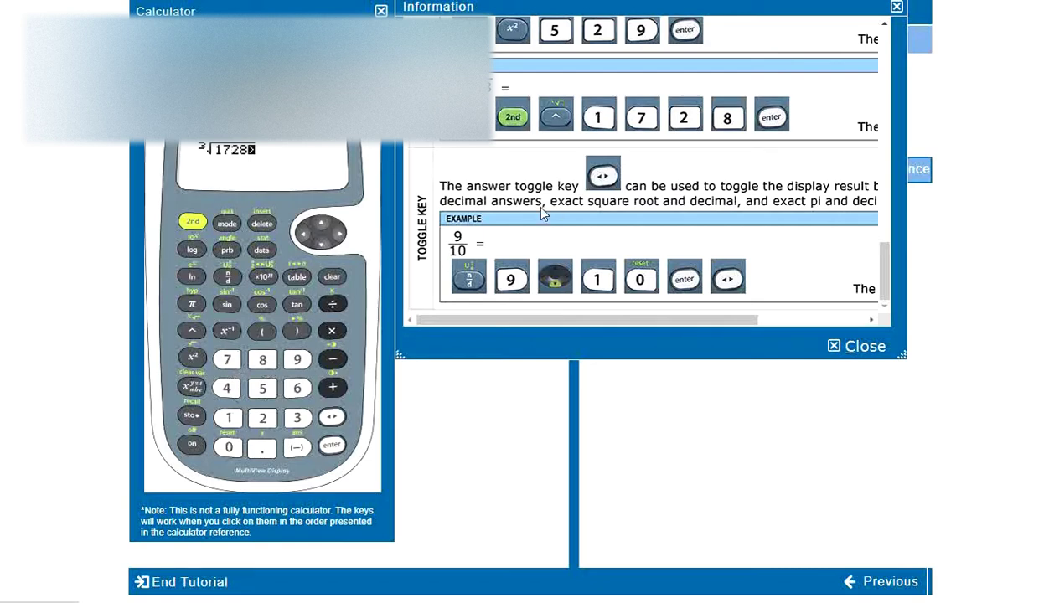
left_click(332, 446)
scroll(572, 98, "up", 1)
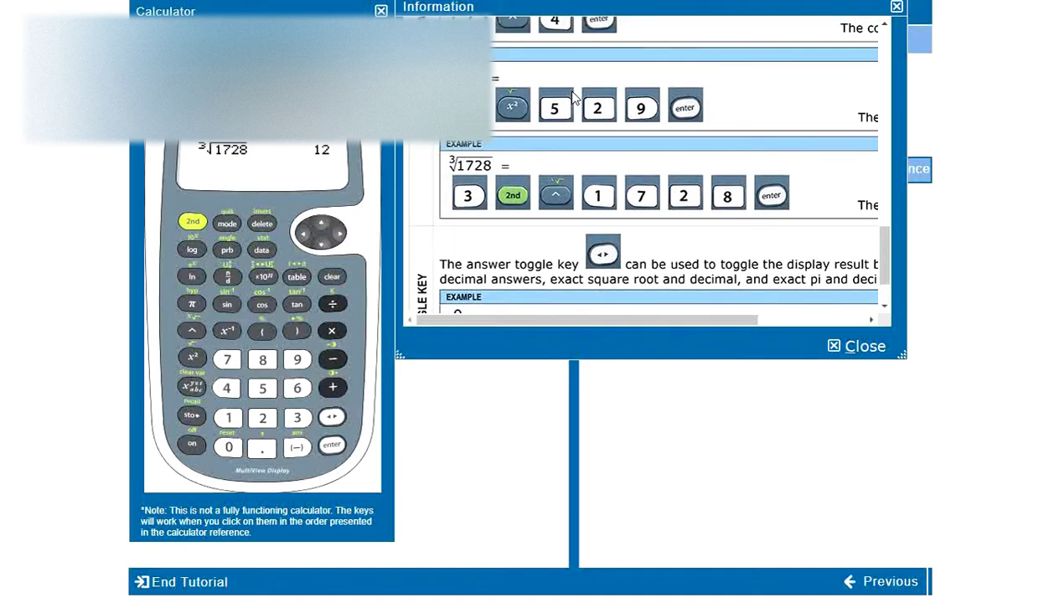
scroll(483, 93, "down", 1)
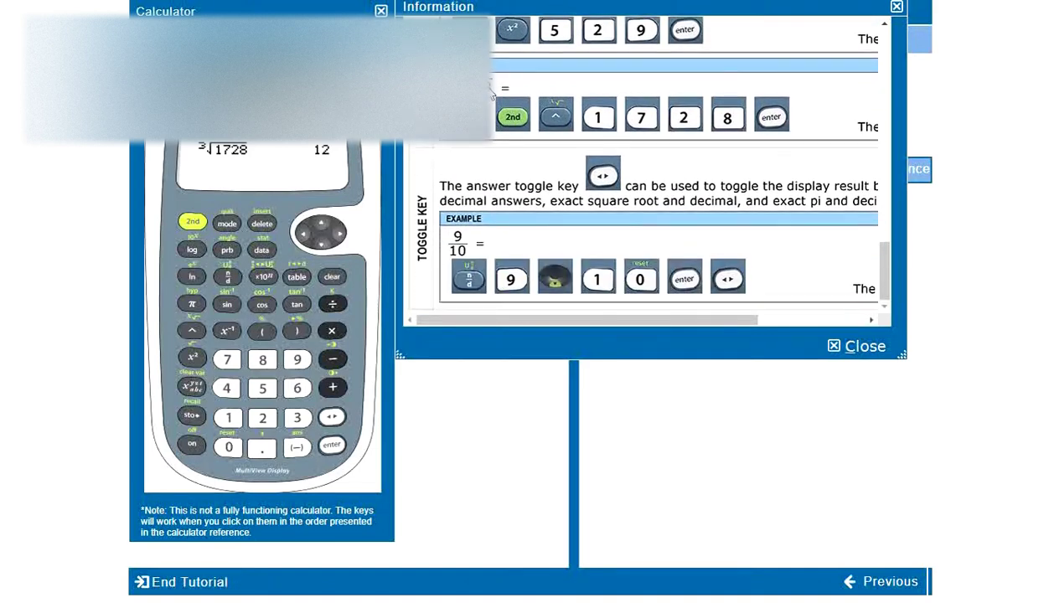
scroll(493, 93, "up", 2)
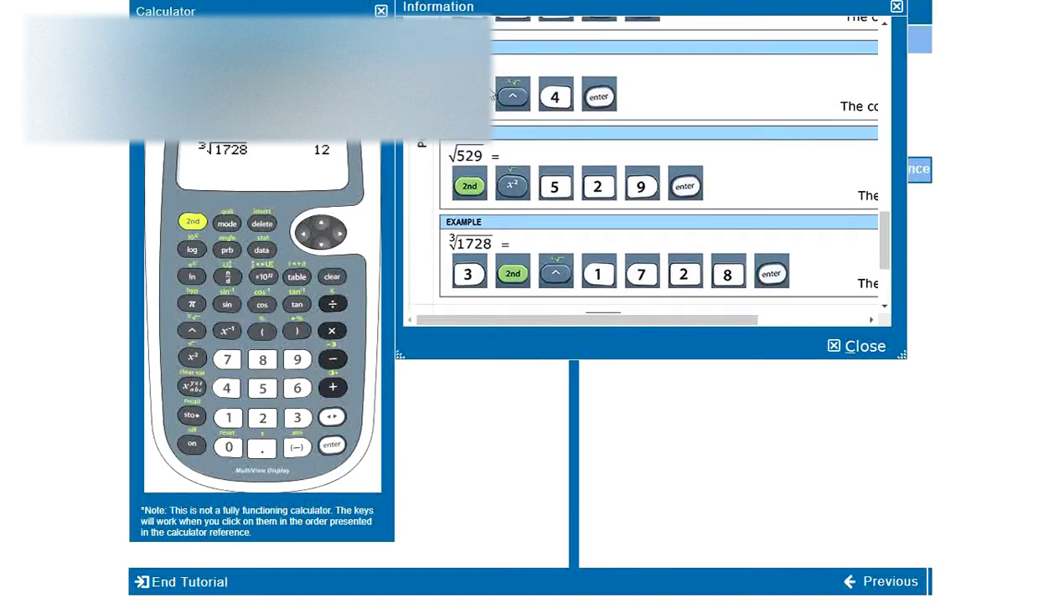
scroll(492, 94, "down", 2)
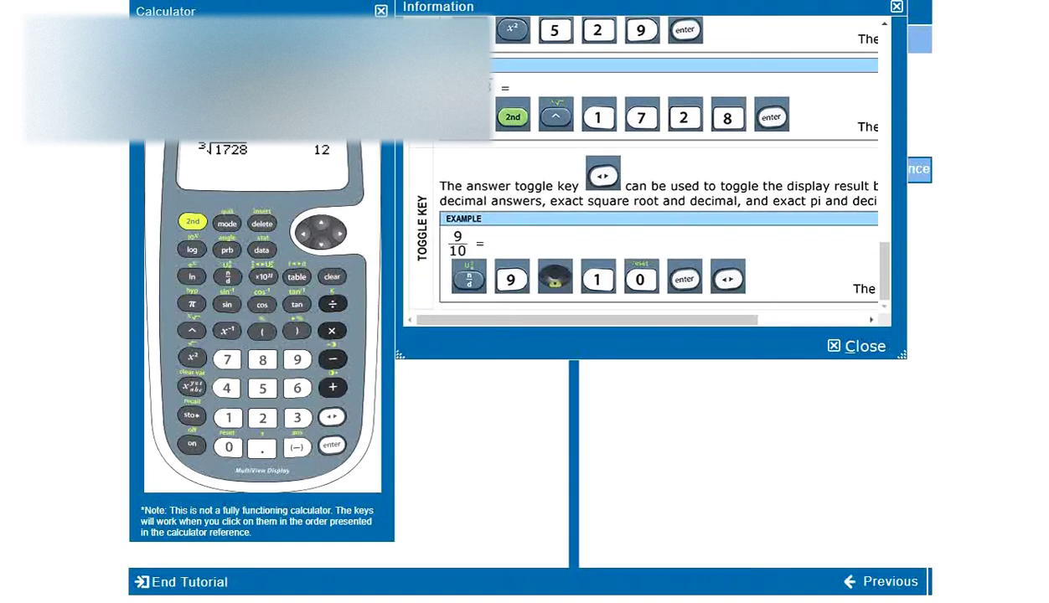
scroll(500, 135, "up", 1)
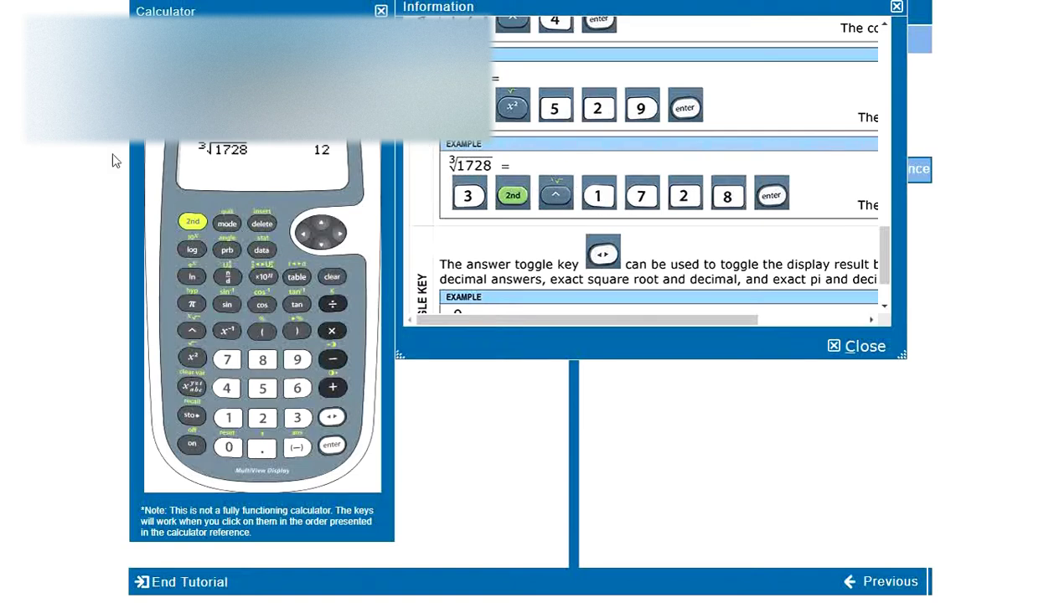
left_click_drag(687, 321, 589, 310)
Step: Scroll to the toggle-key example and clear the cube root result
scroll(561, 194, "down", 1)
scroll(560, 194, "down", 3)
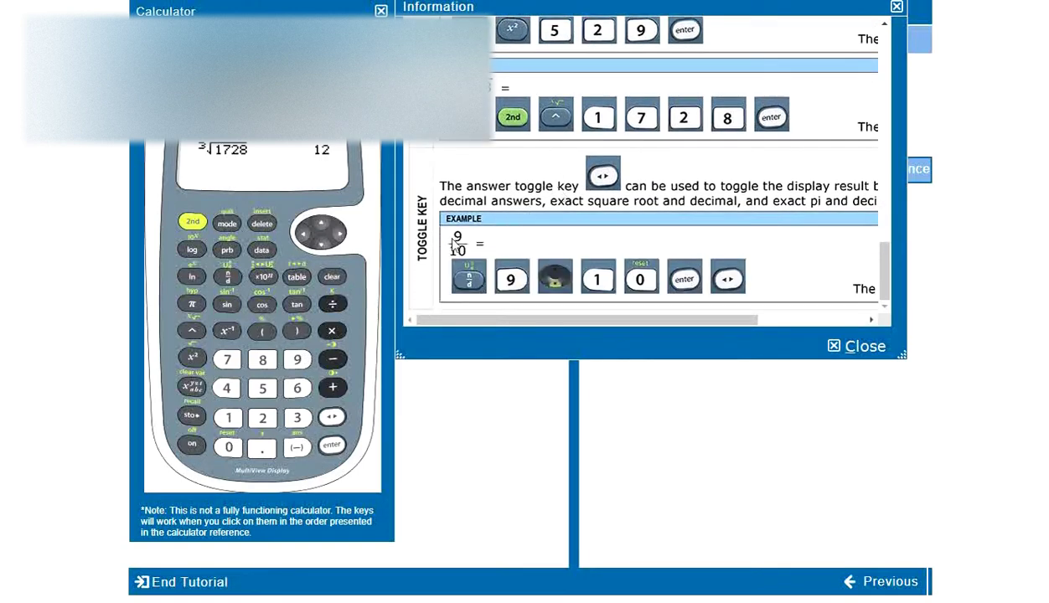
left_click(332, 277)
left_click_drag(674, 325, 500, 325)
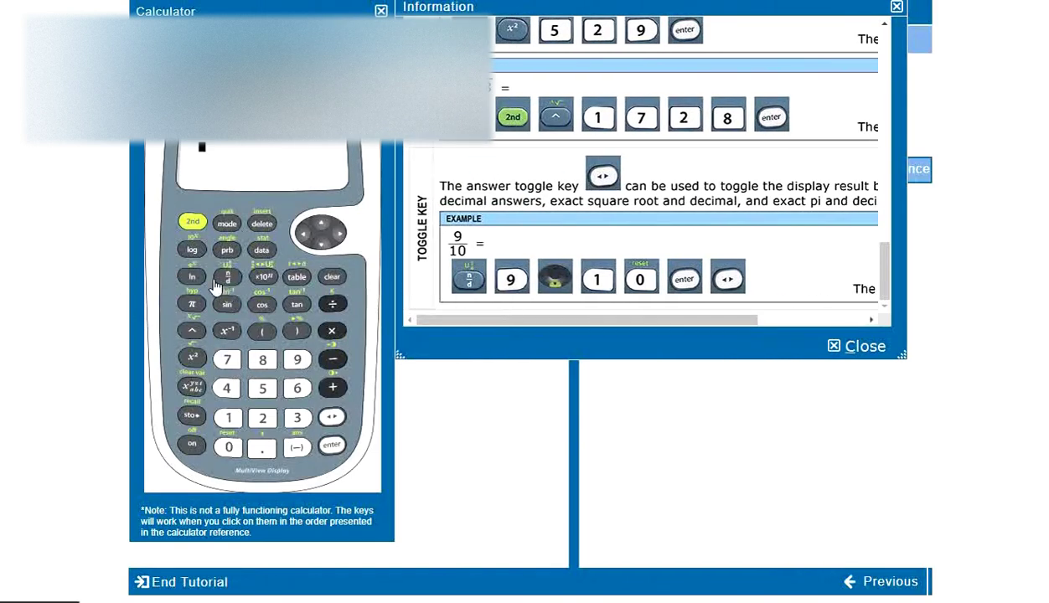
mouse_move(593, 326)
left_mouse_down()
mouse_move(668, 328)
mouse_move(595, 326)
left_mouse_up()
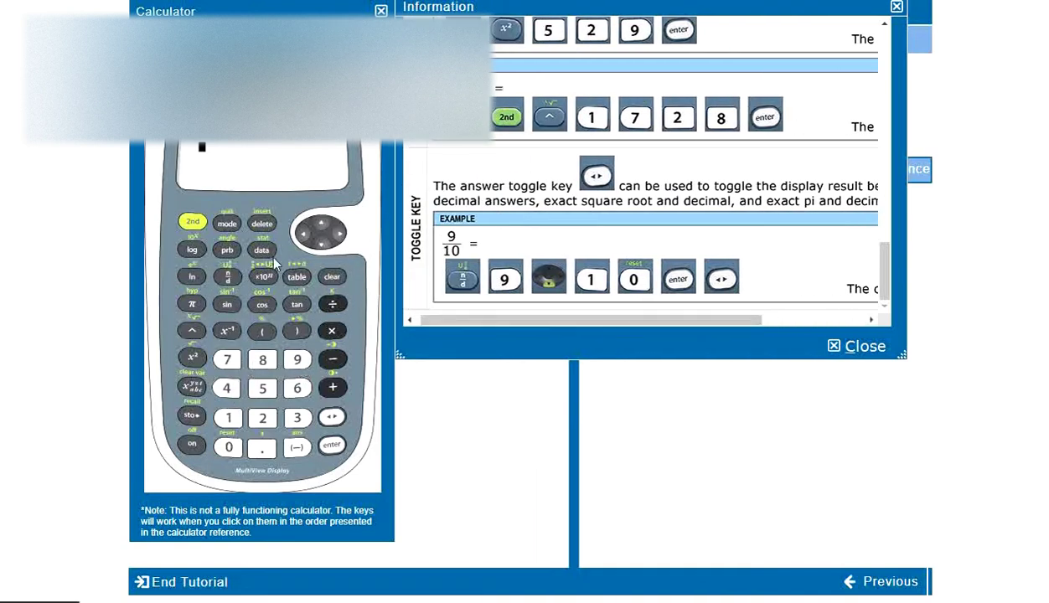
Step: Enter and evaluate the fraction 9/10, then toggle the answer to 0.9
left_click(227, 285)
left_click(297, 359)
left_click(322, 243)
left_click(229, 417)
left_click(228, 446)
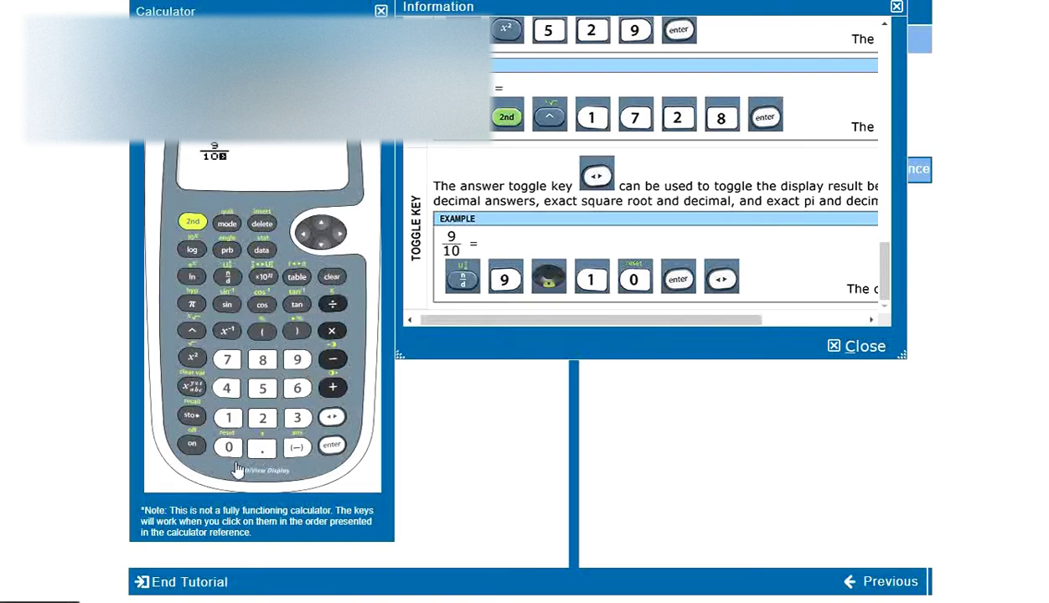
left_click(332, 445)
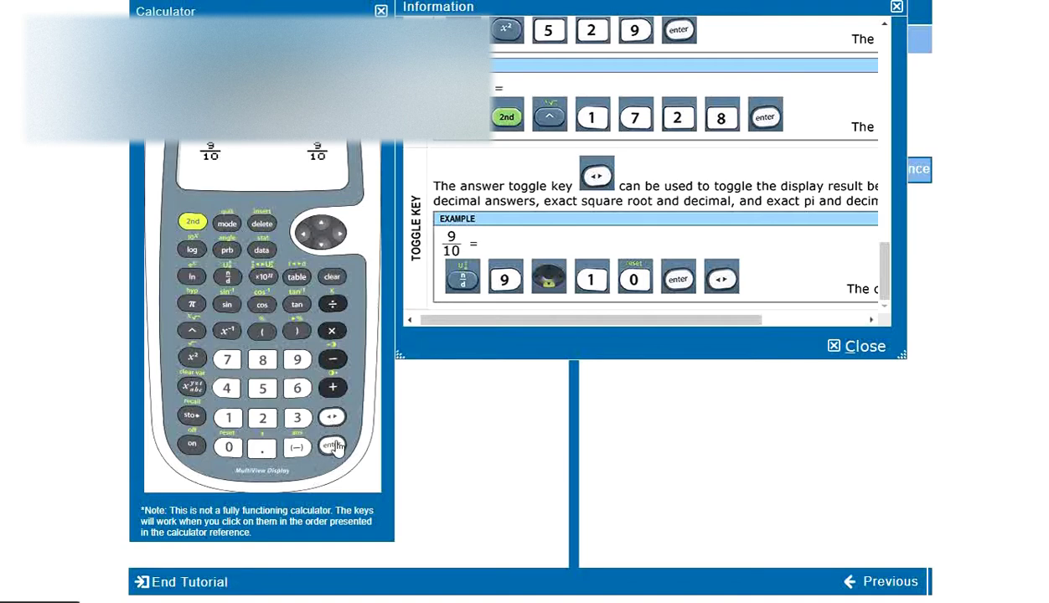
left_click(333, 417)
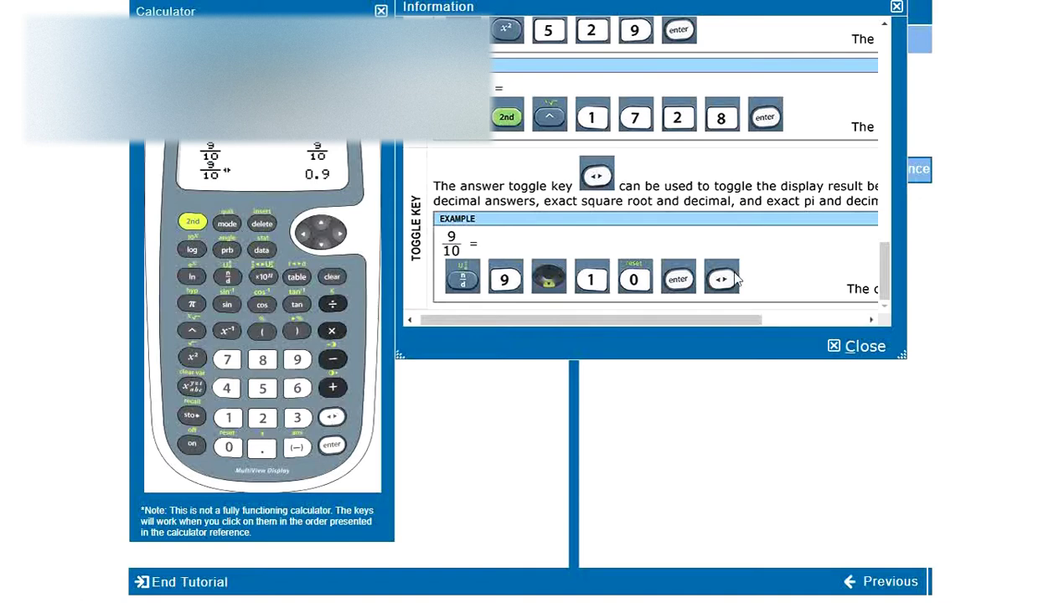
left_click_drag(706, 319, 826, 300)
Step: Browse the reference sheet, enlarging the Information panel, before reaching the GED Math & Science closing slide
scroll(603, 278, "left", 3)
scroll(597, 228, "up", 5)
scroll(597, 229, "up", 10)
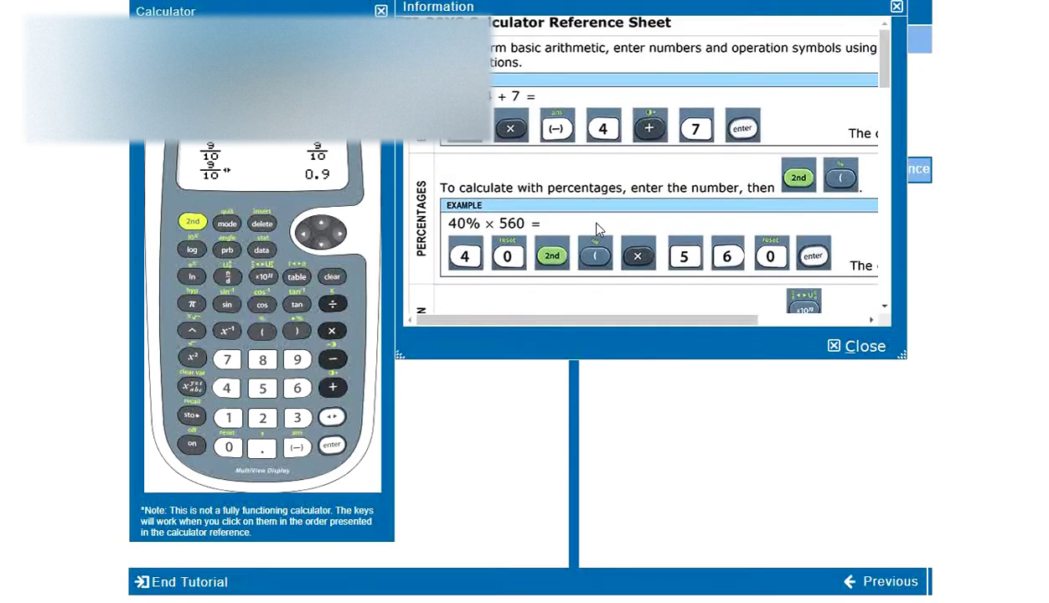
scroll(597, 228, "down", 12)
scroll(597, 228, "down", 3)
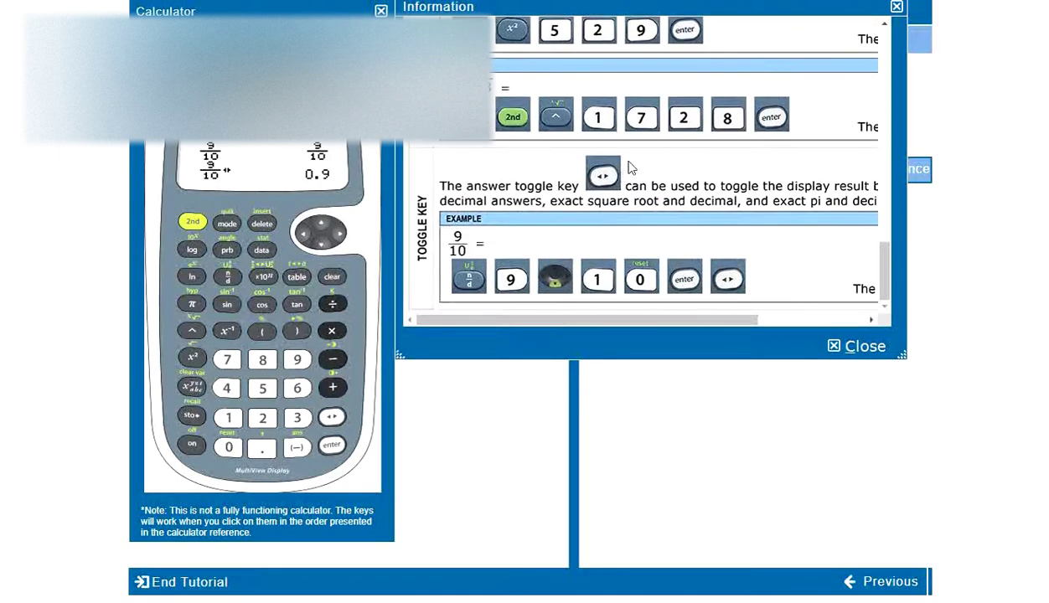
left_click_drag(902, 346, 913, 429)
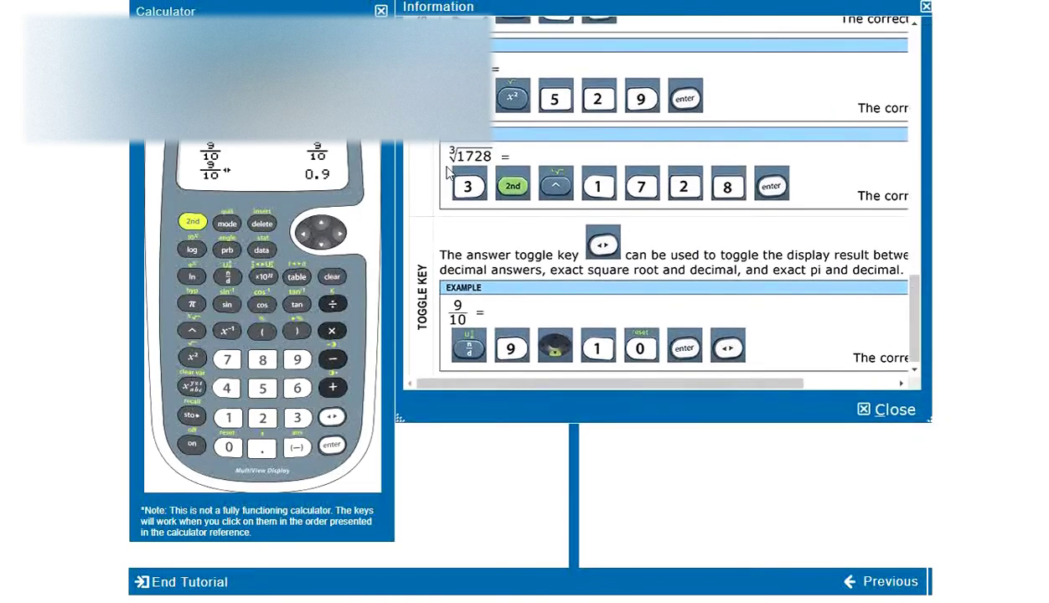
scroll(442, 172, "up", 4)
scroll(457, 195, "up", 5)
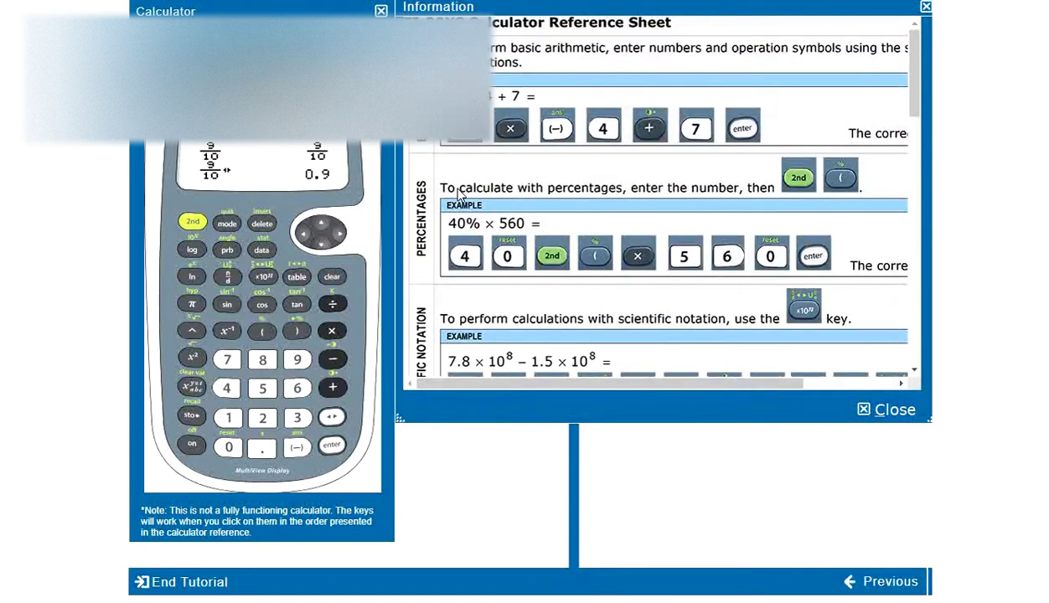
scroll(457, 195, "down", 7)
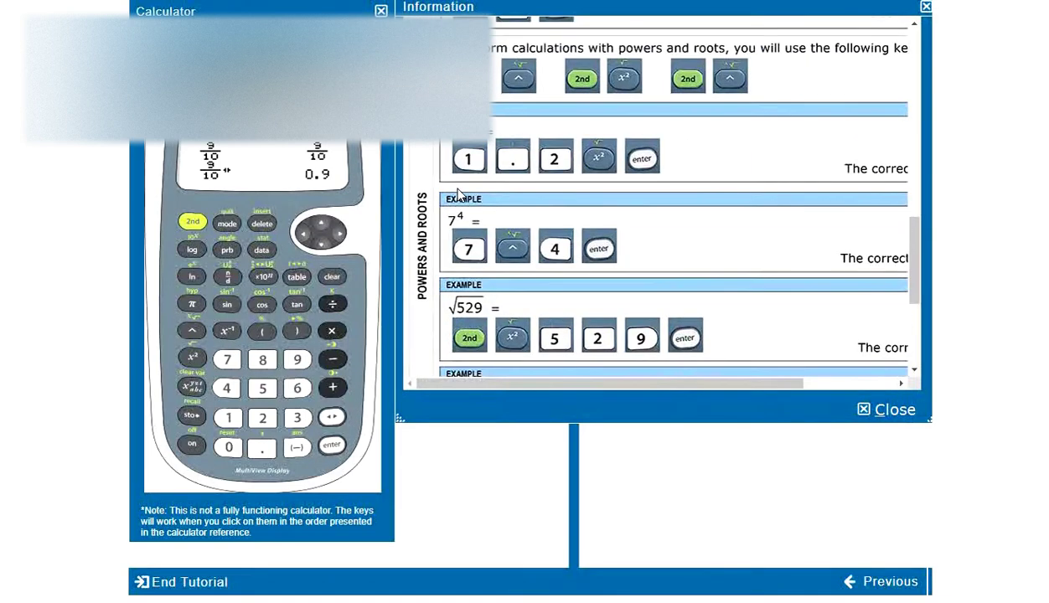
scroll(534, 226, "down", 3)
scroll(533, 227, "up", 10)
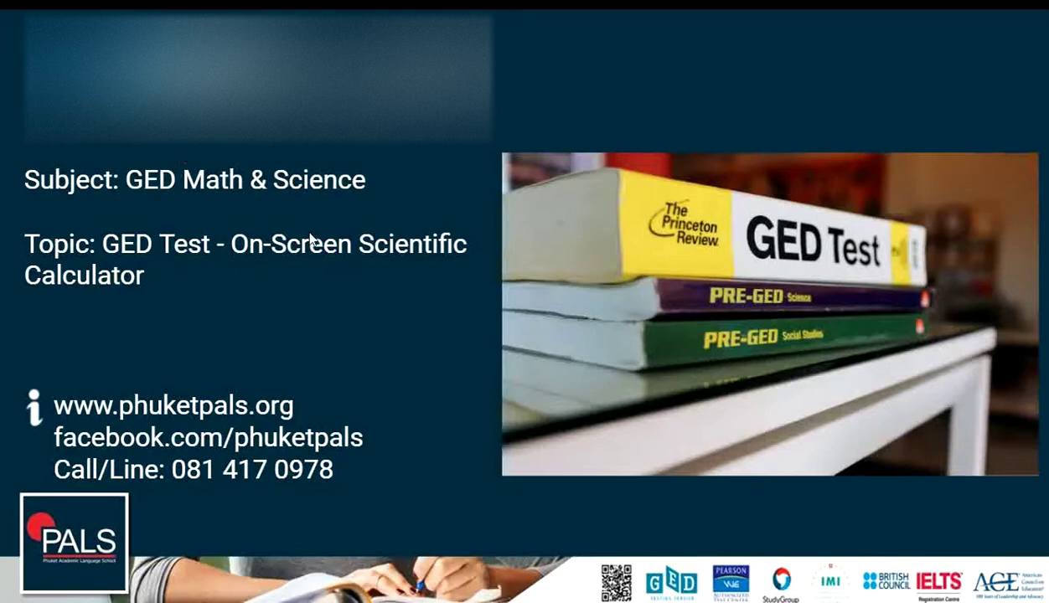
mouse_move(215, 578)
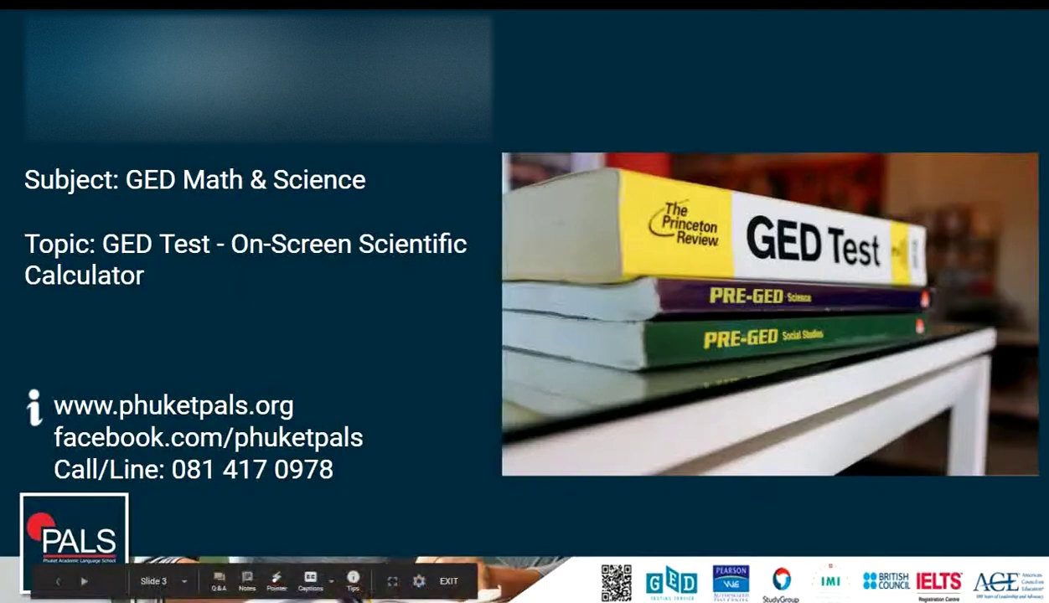